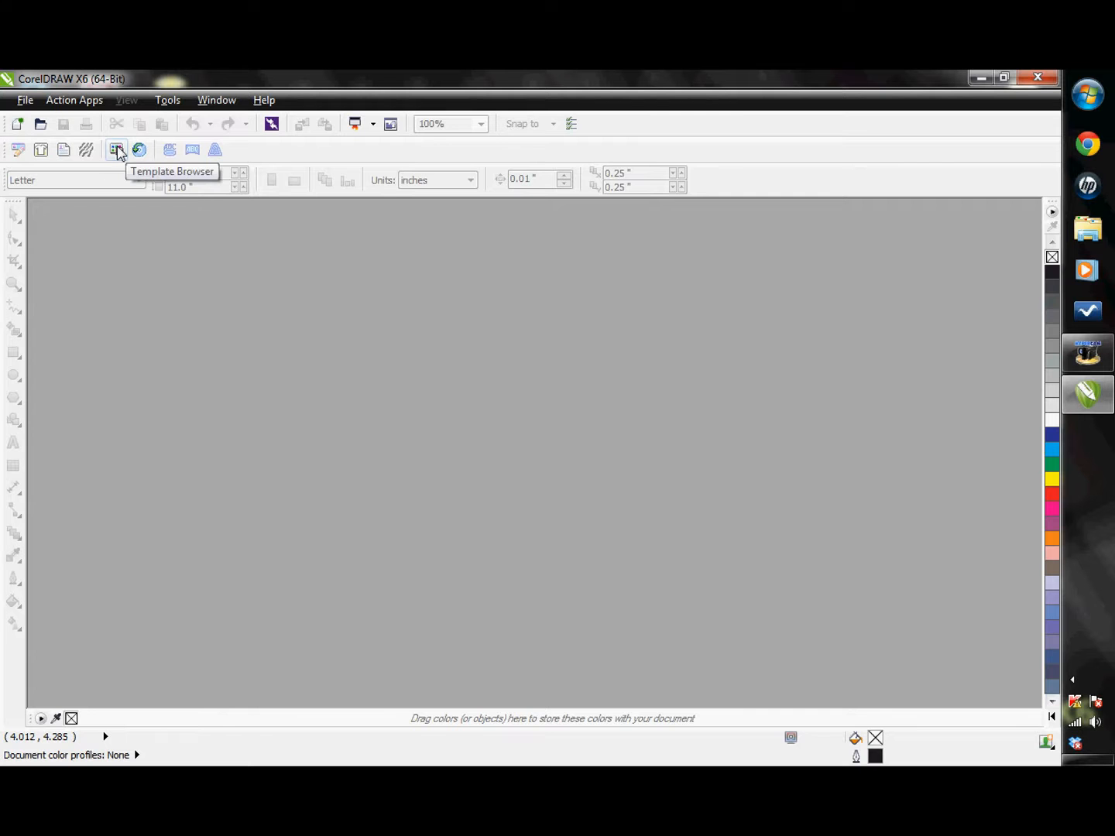
Open the template browser and view the 05 Wings ES3 graphics in the ElementsofStyleV3 collection.
left_click(118, 151)
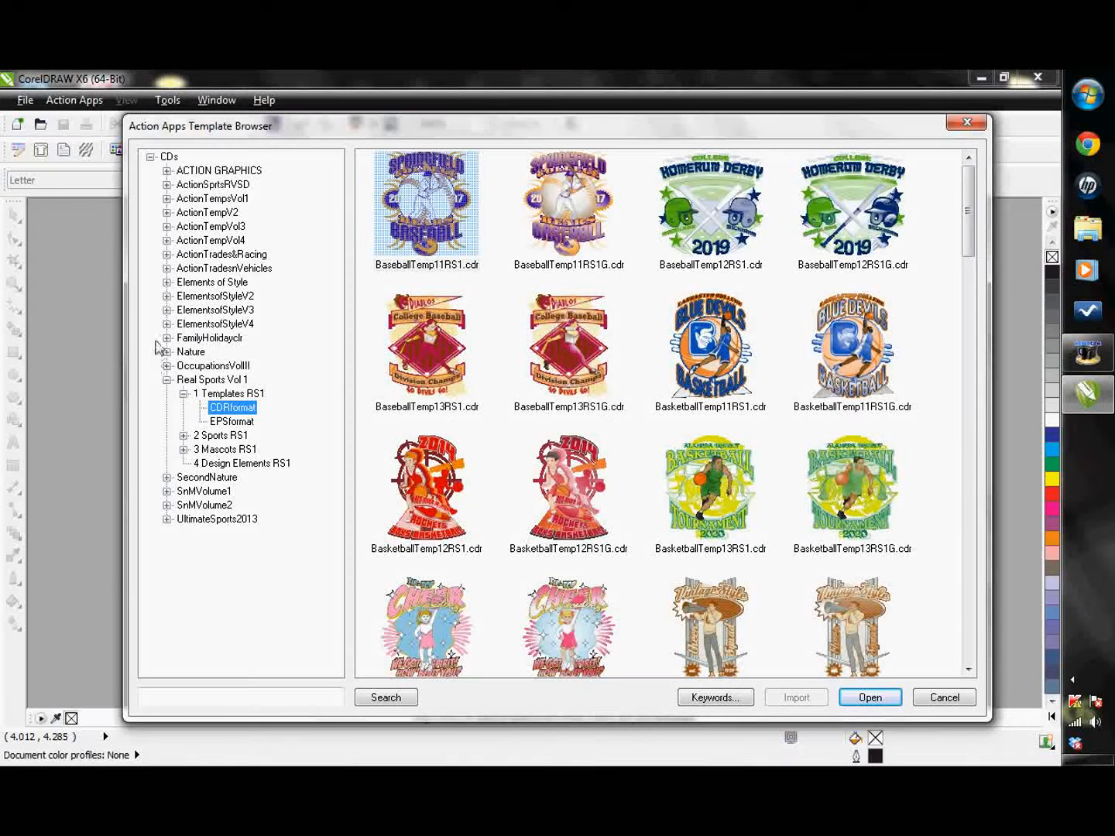
left_click(167, 310)
left_click(206, 381)
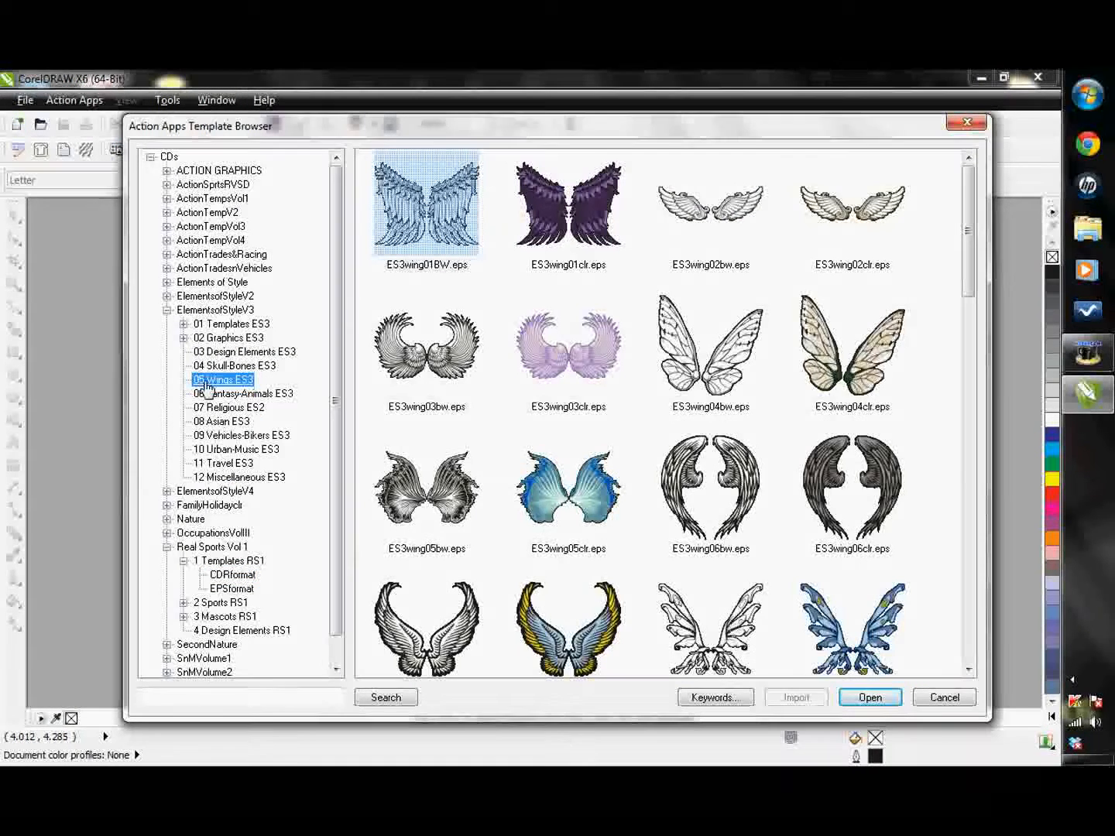
Search the template library for CDR and open the BaseballTemp11RS1G.cdr template.
left_click(204, 697)
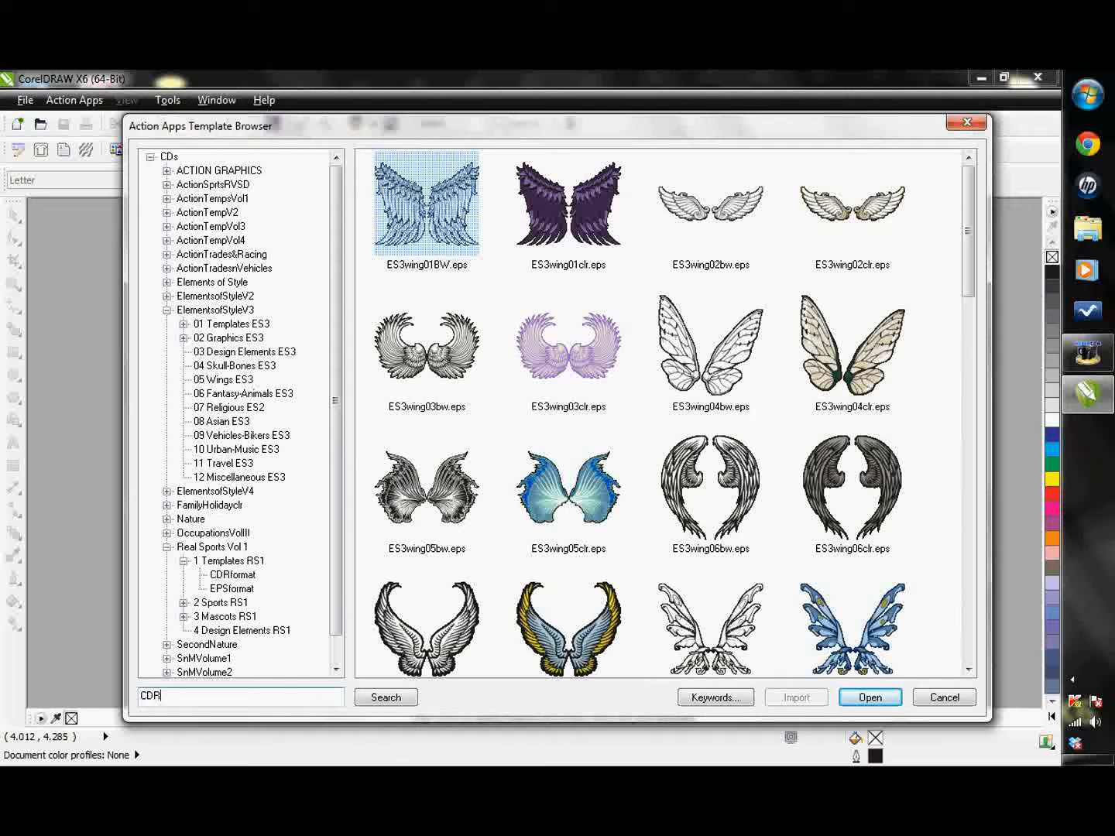
type("CDR")
key("Return")
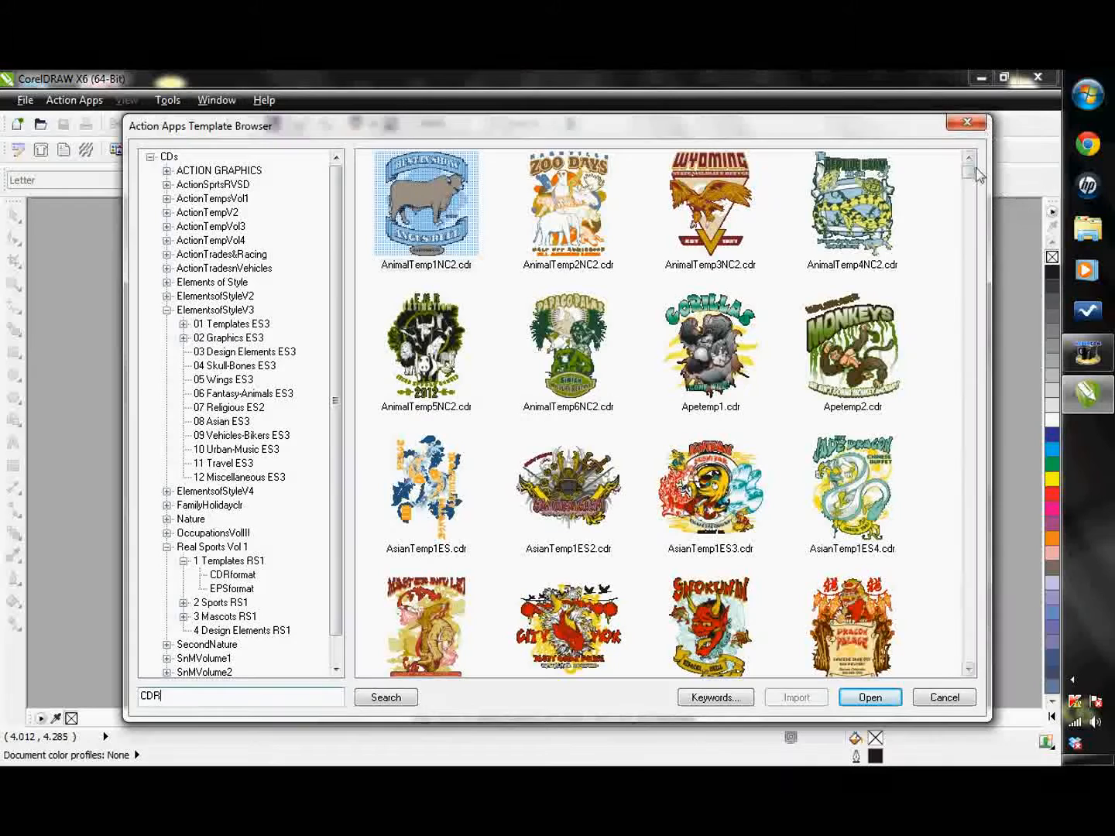
left_click_drag(972, 183, 980, 199)
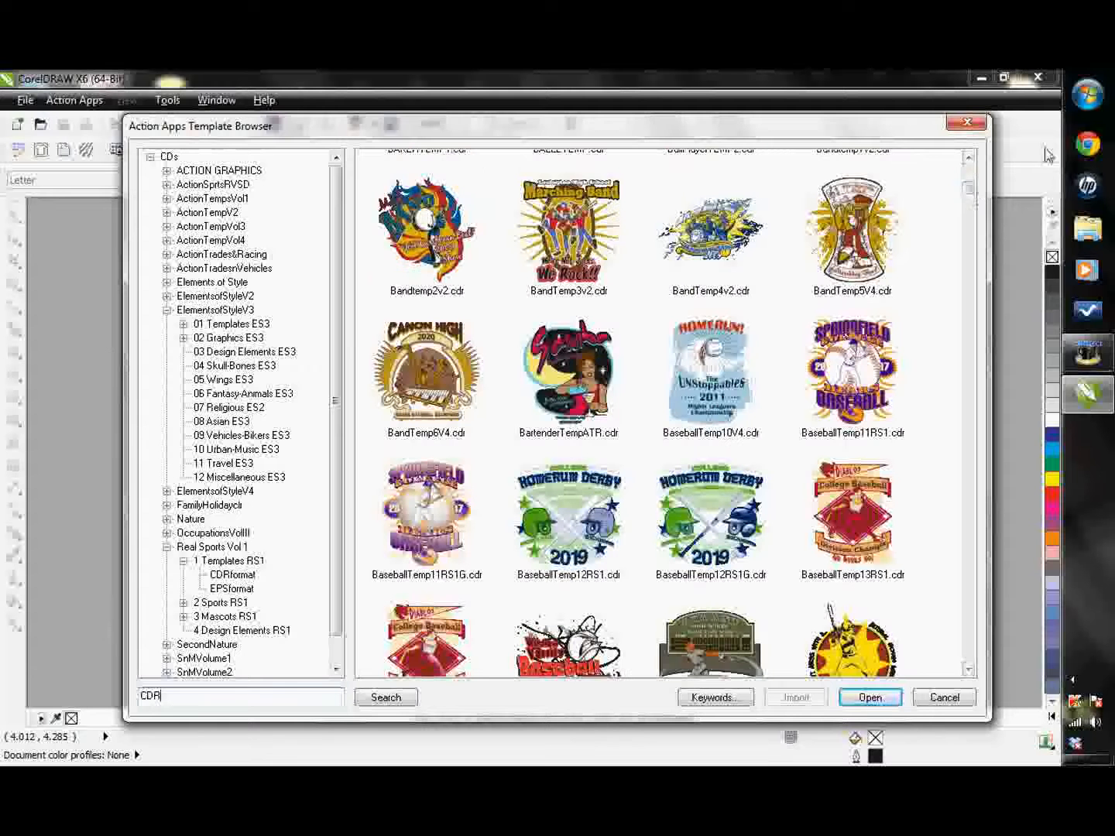
left_click(411, 538)
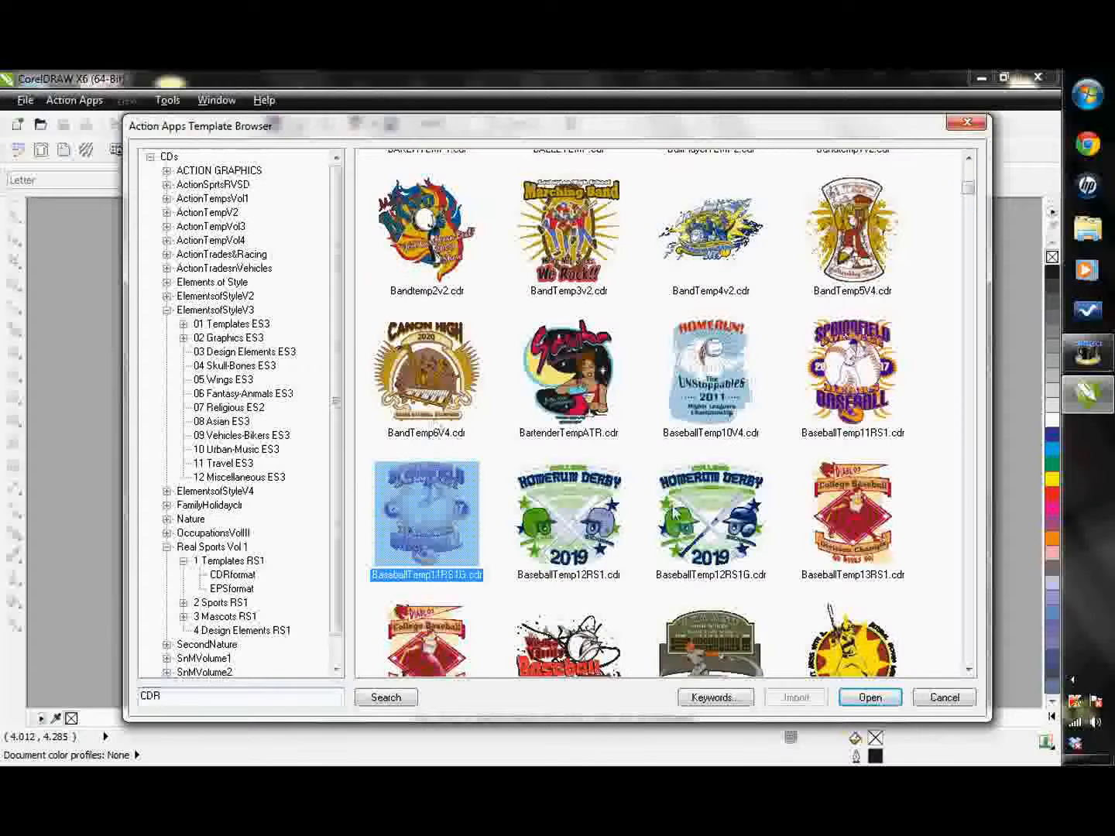
left_click(870, 698)
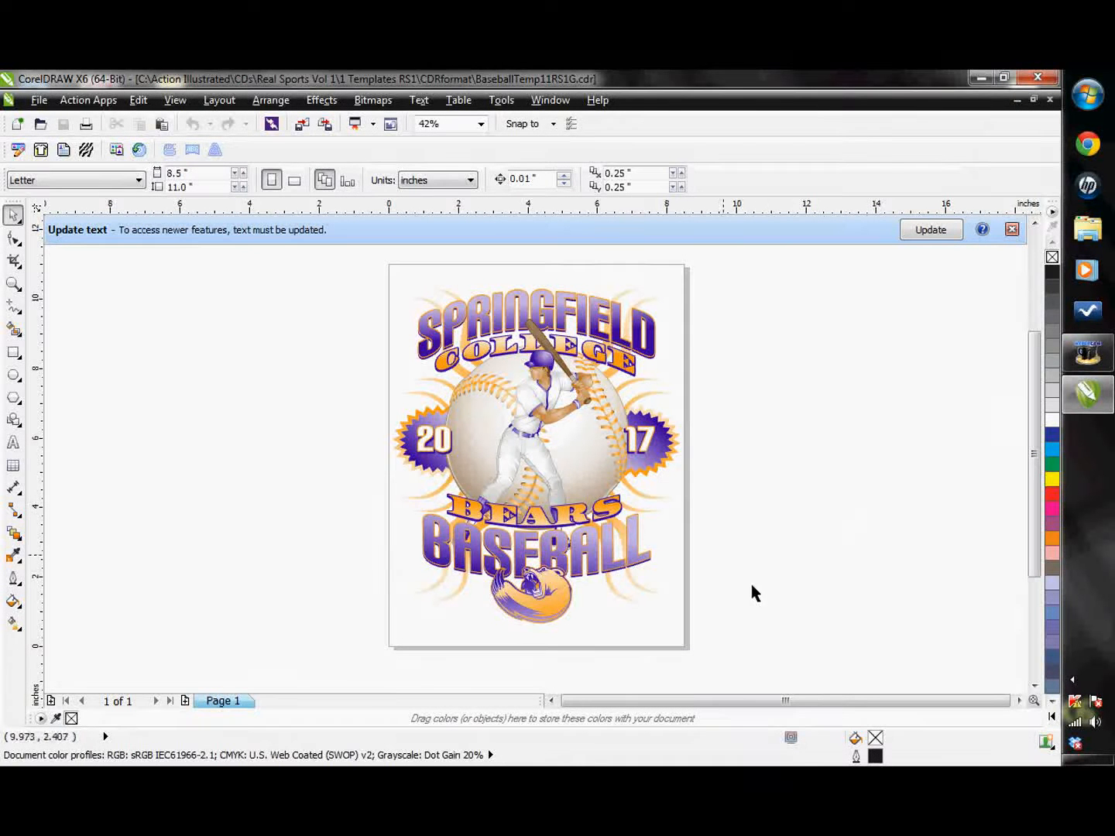
Open the design in the Template Editor and replace the text SPRINGFIELD with ACTION and COLLEGE with ILLUSTRATED.
left_click(17, 155)
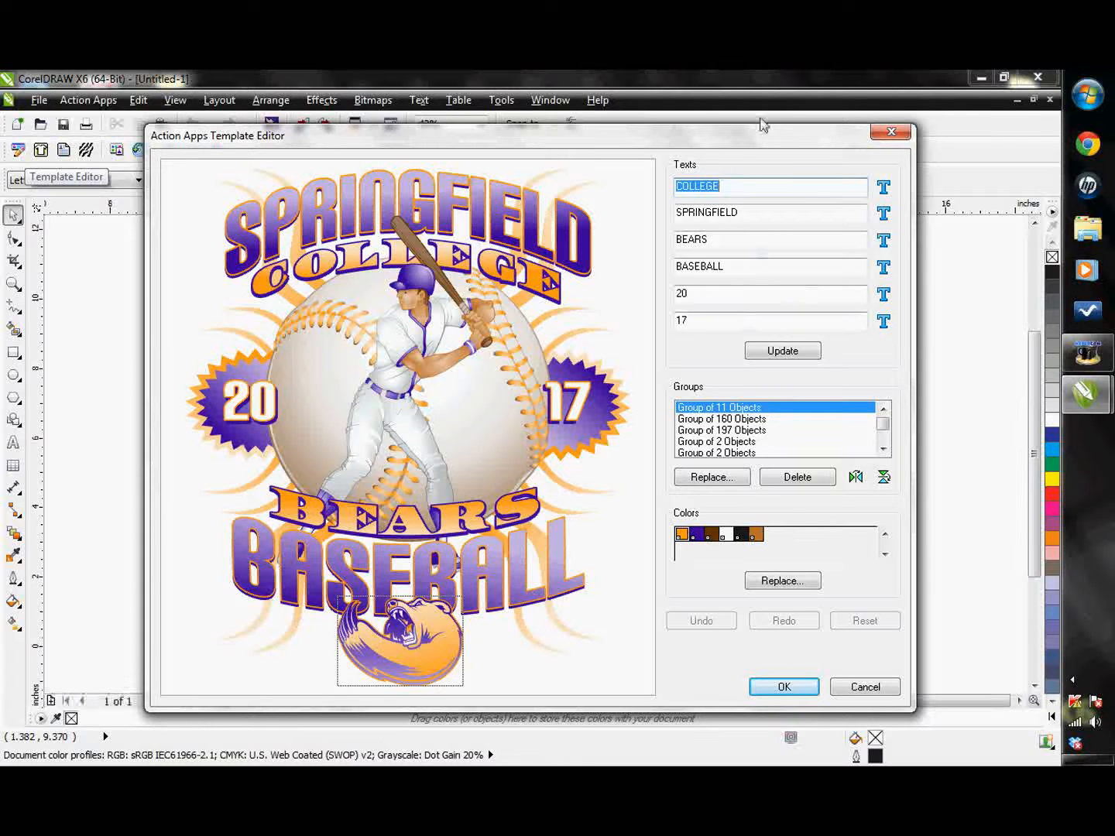
left_click_drag(771, 211, 648, 217)
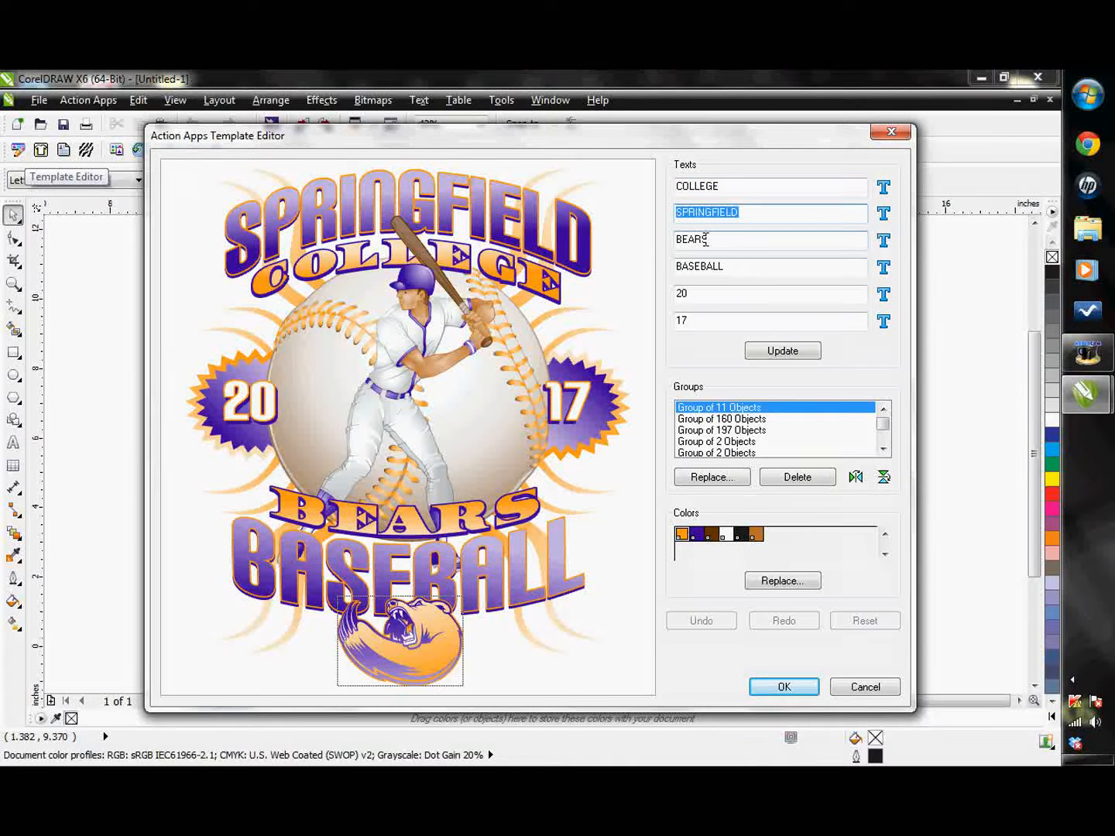
type("ACTION")
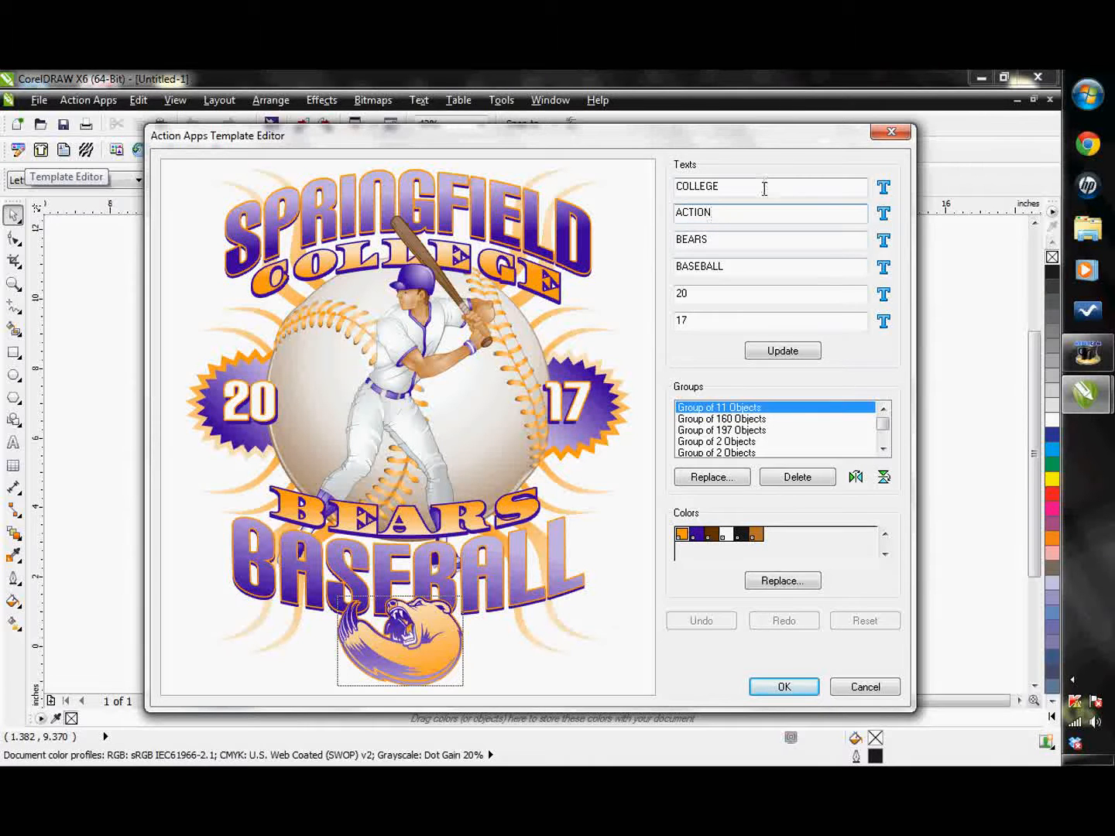
left_click_drag(765, 189, 578, 187)
type("ILLUSTRATED")
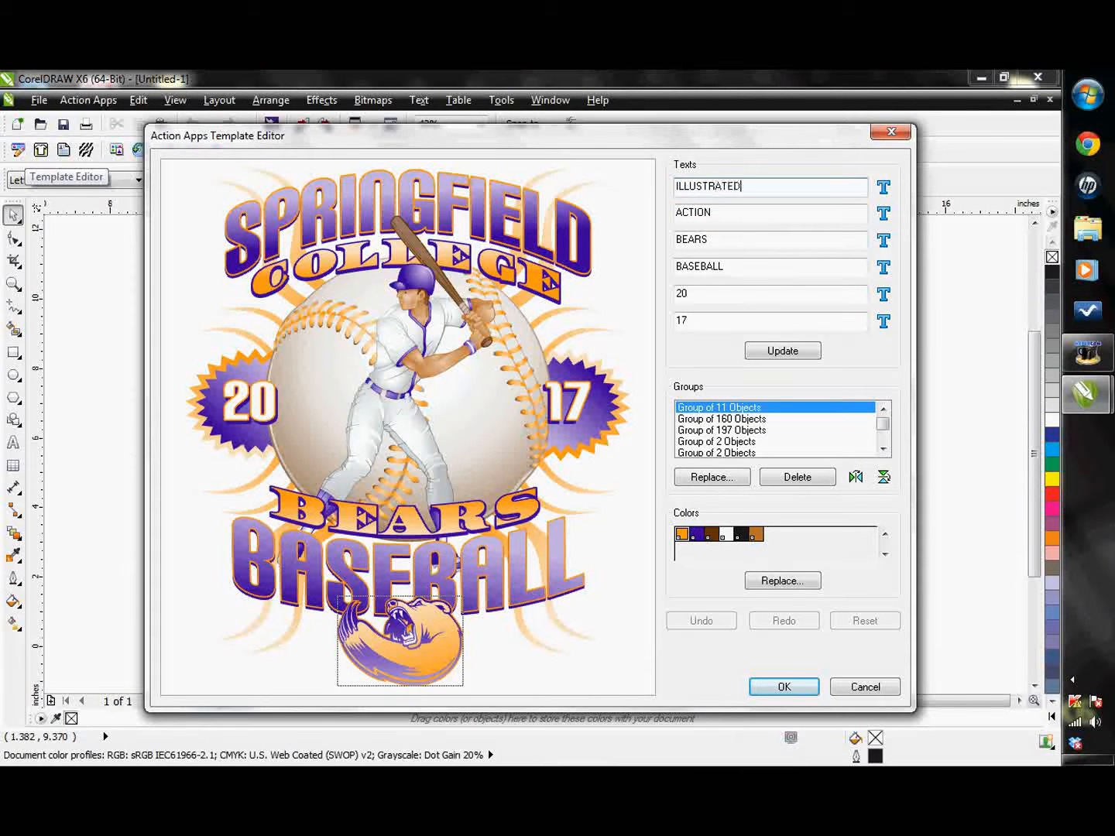
Change BEARS to TIGERS, BASEBALL to SOFTBALL and 17 to 14, and update the design with the new texts.
key("Tab")
key("Tab")
key("Tab")
key("Tab")
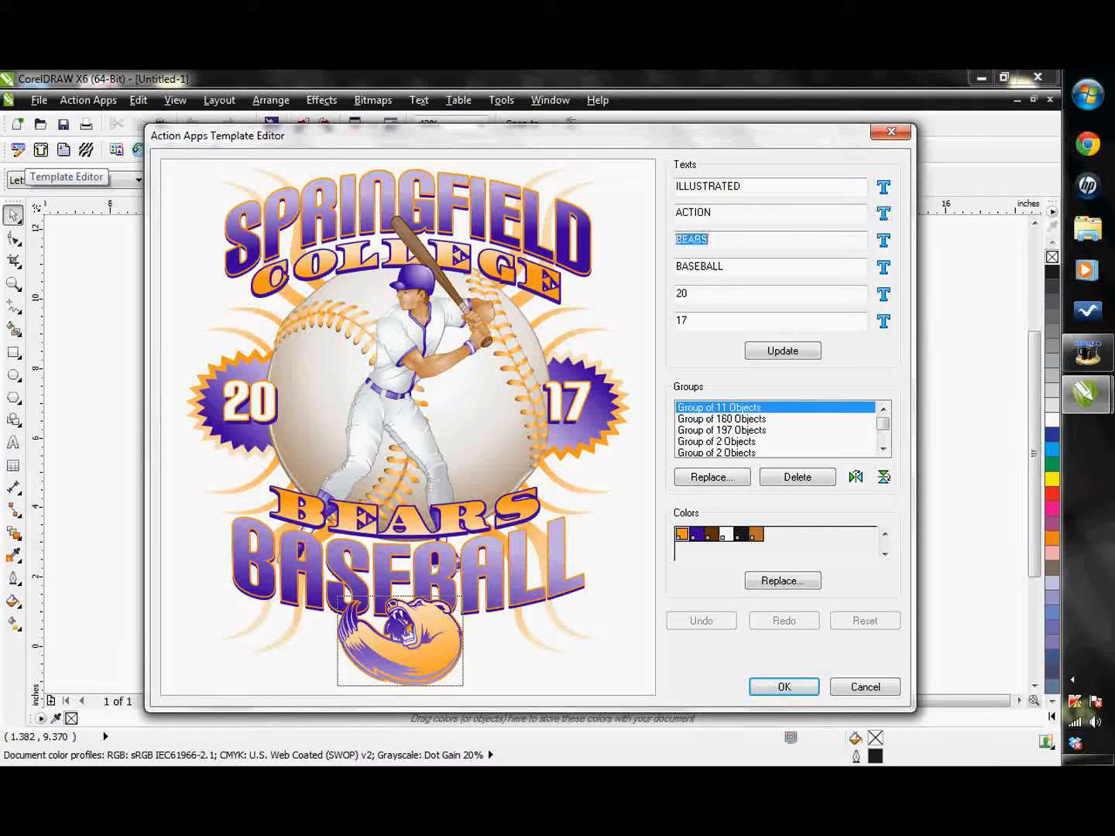
type("TIGE")
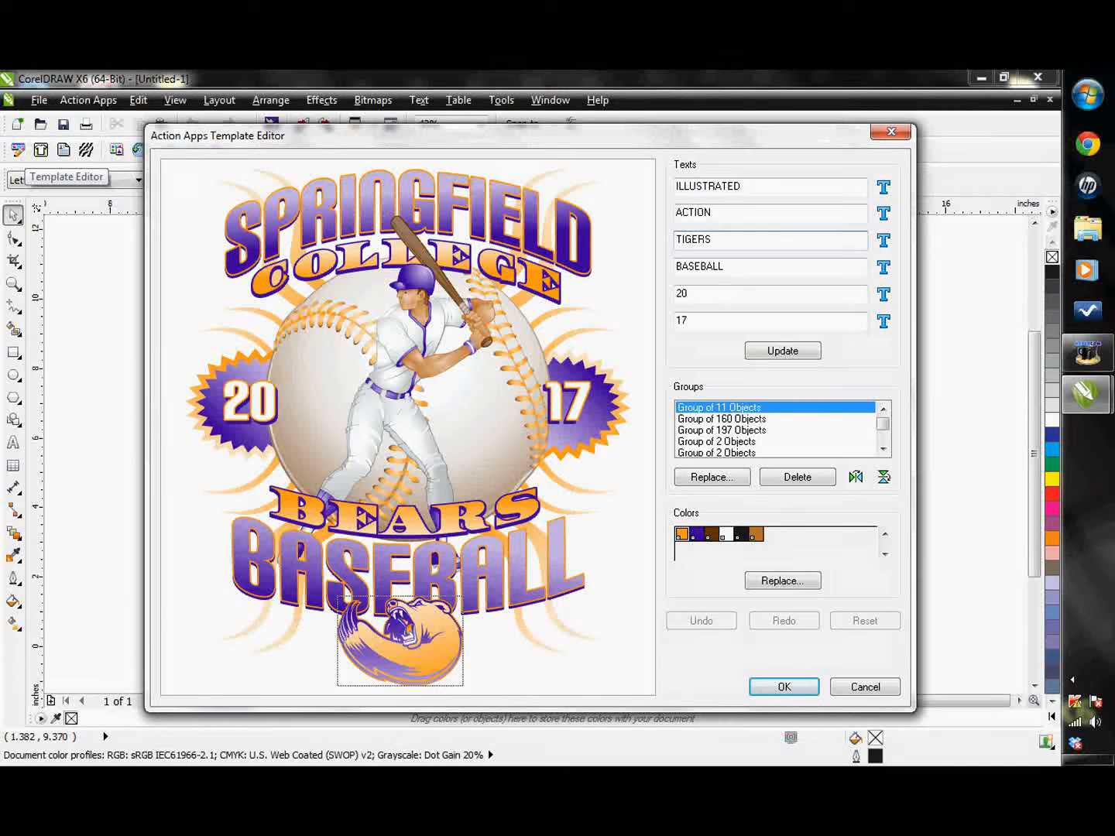
key("Tab")
key("Tab")
type("SO")
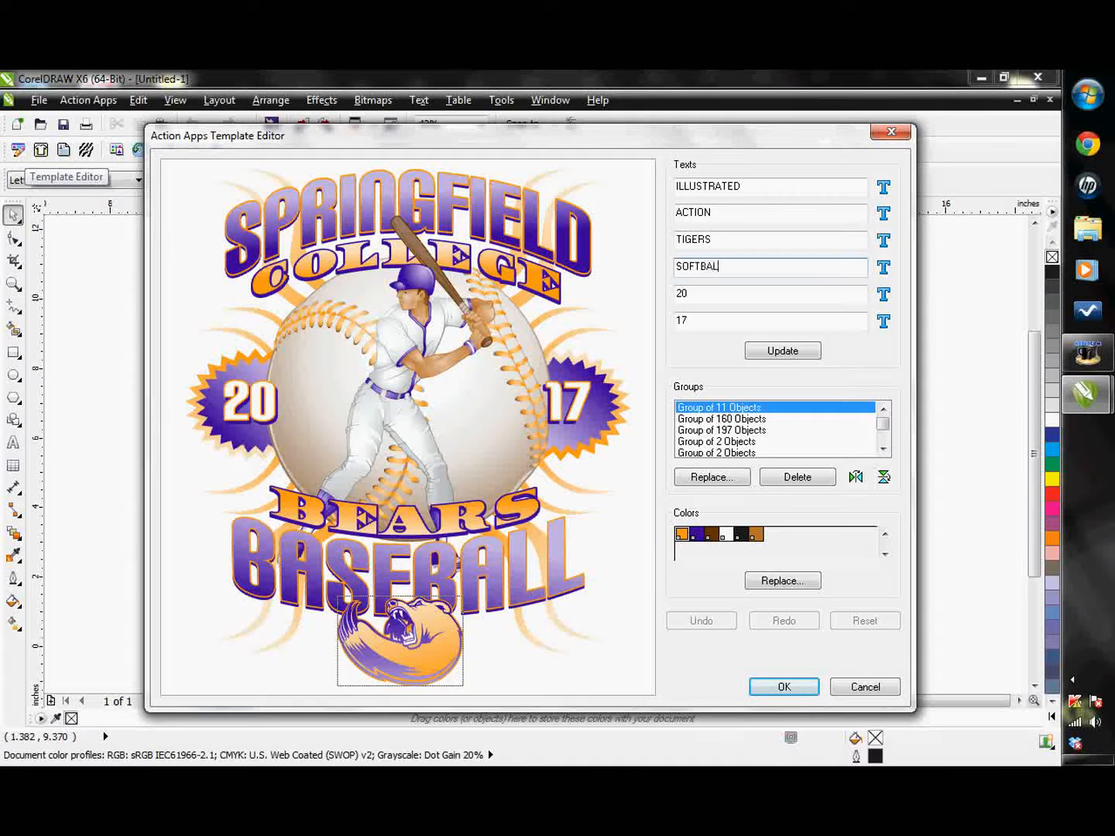
key("Tab")
key("Tab")
key("Tab")
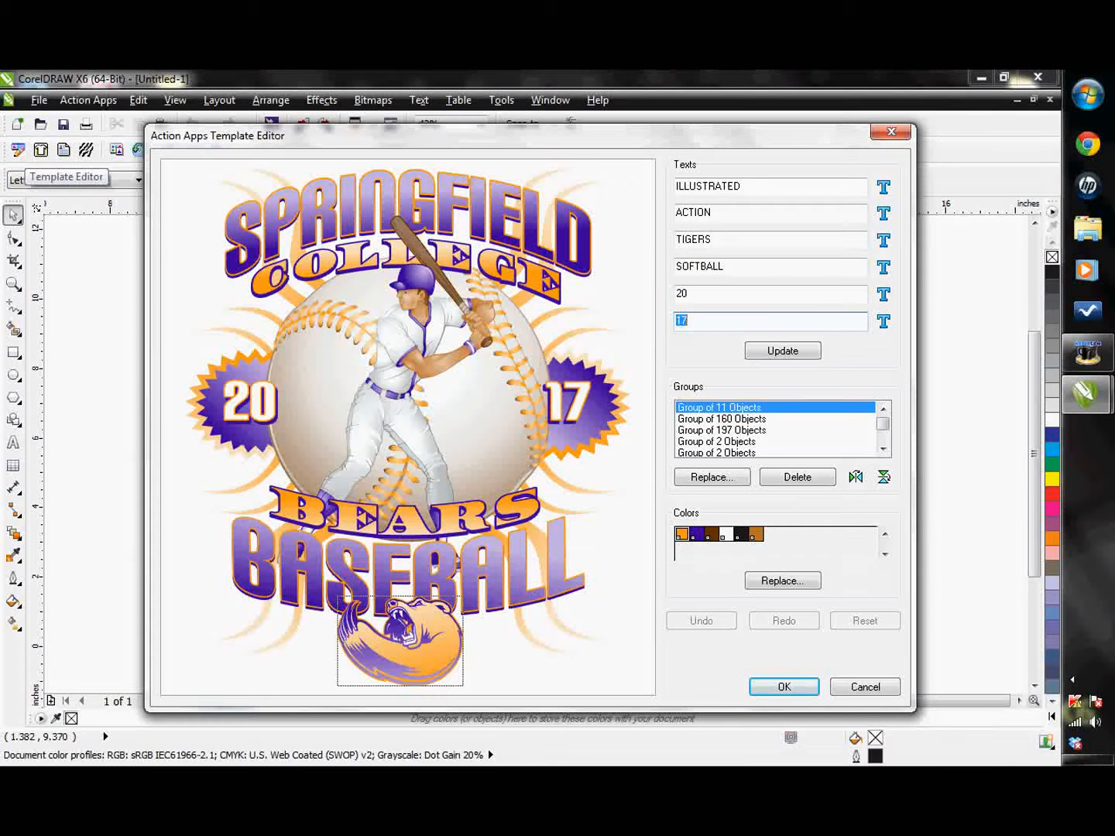
left_click(808, 354)
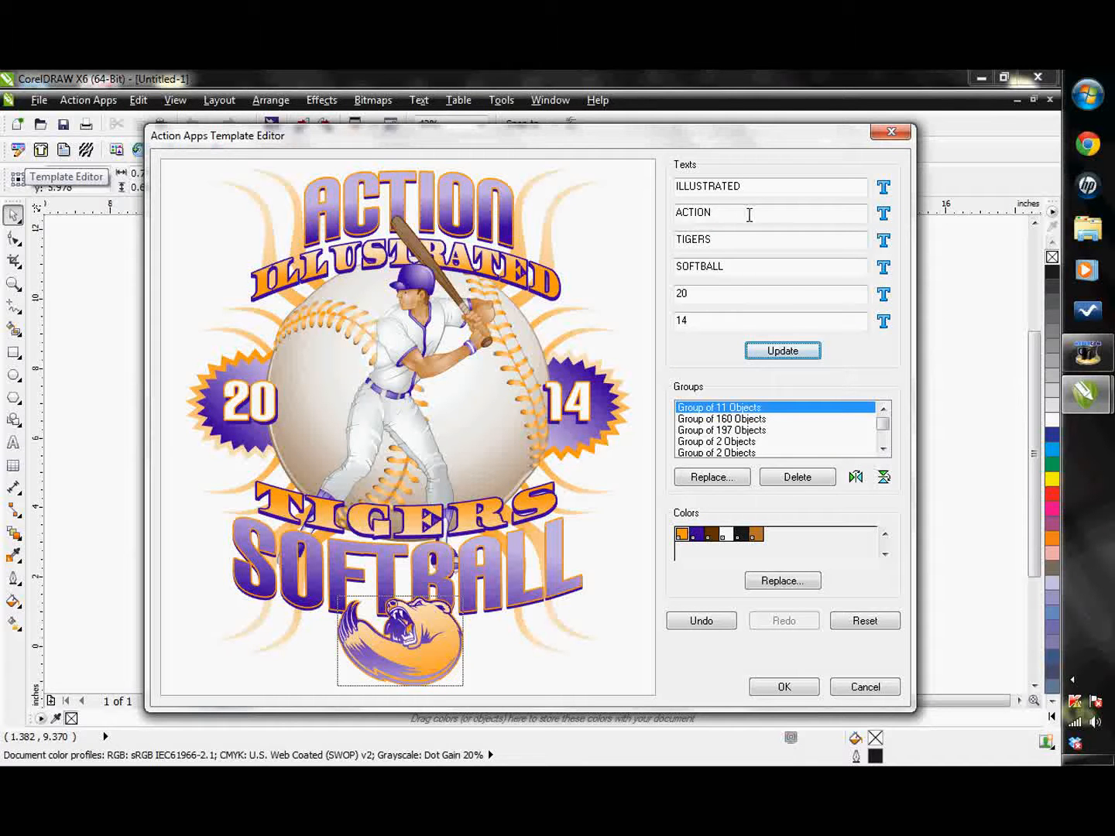
Set the font of the ACTION text to UnitedStates in the Normal style.
left_click(883, 213)
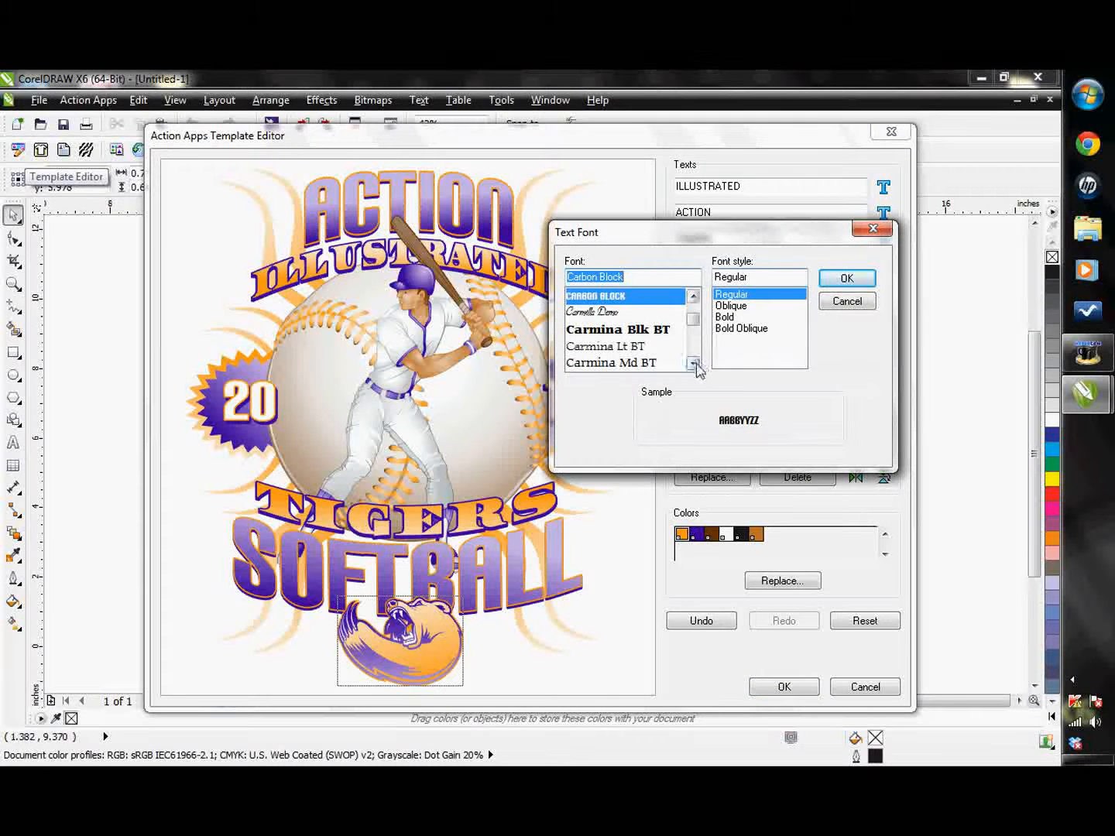
left_click_drag(692, 364, 692, 364)
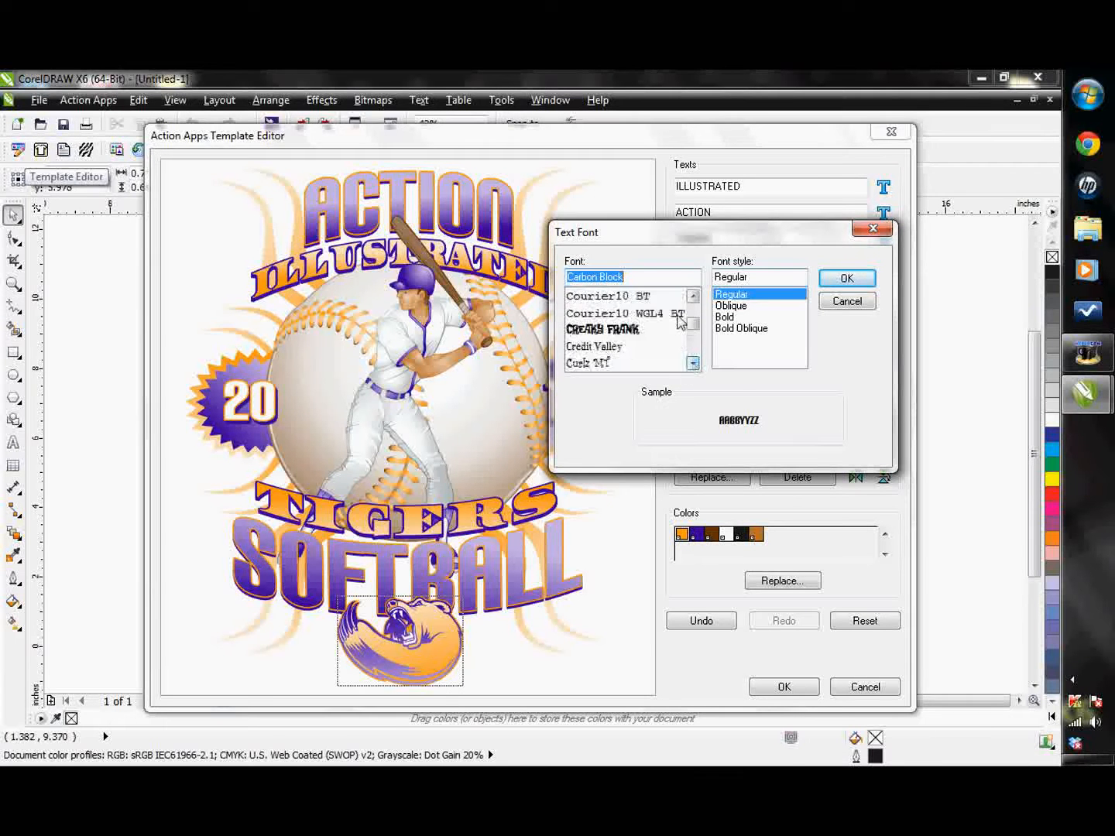
type("UN")
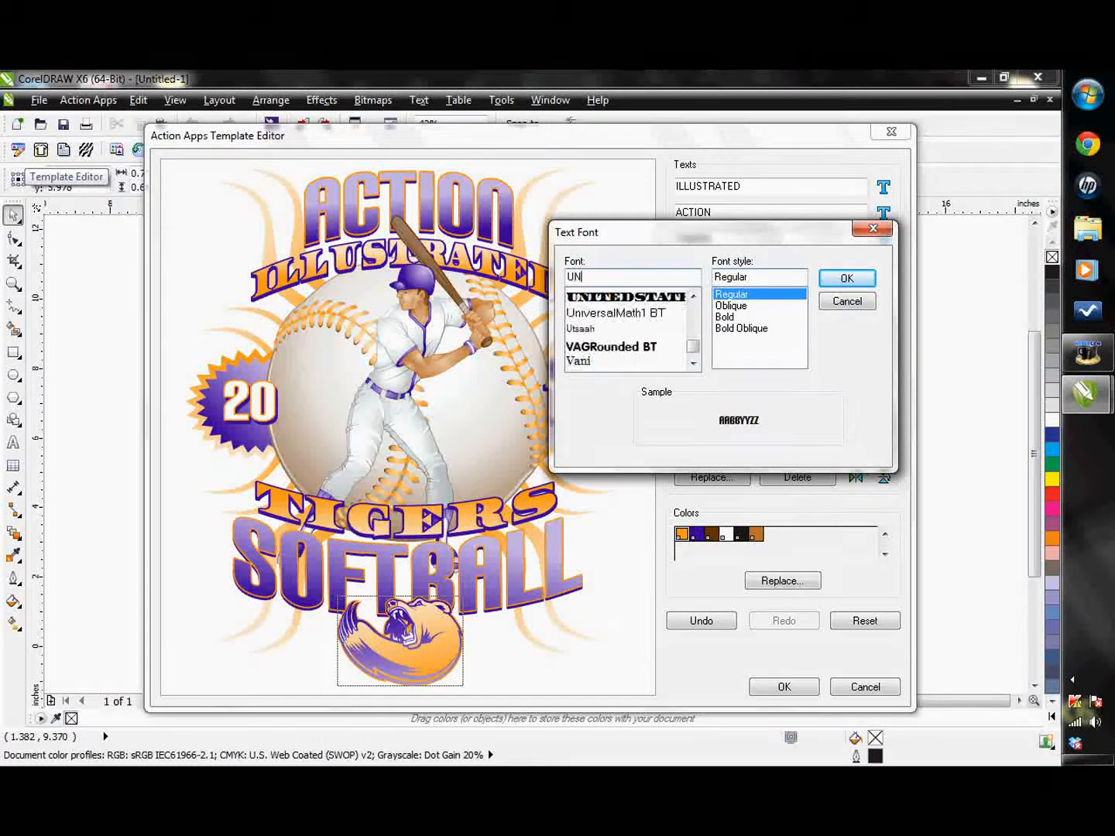
left_click(637, 302)
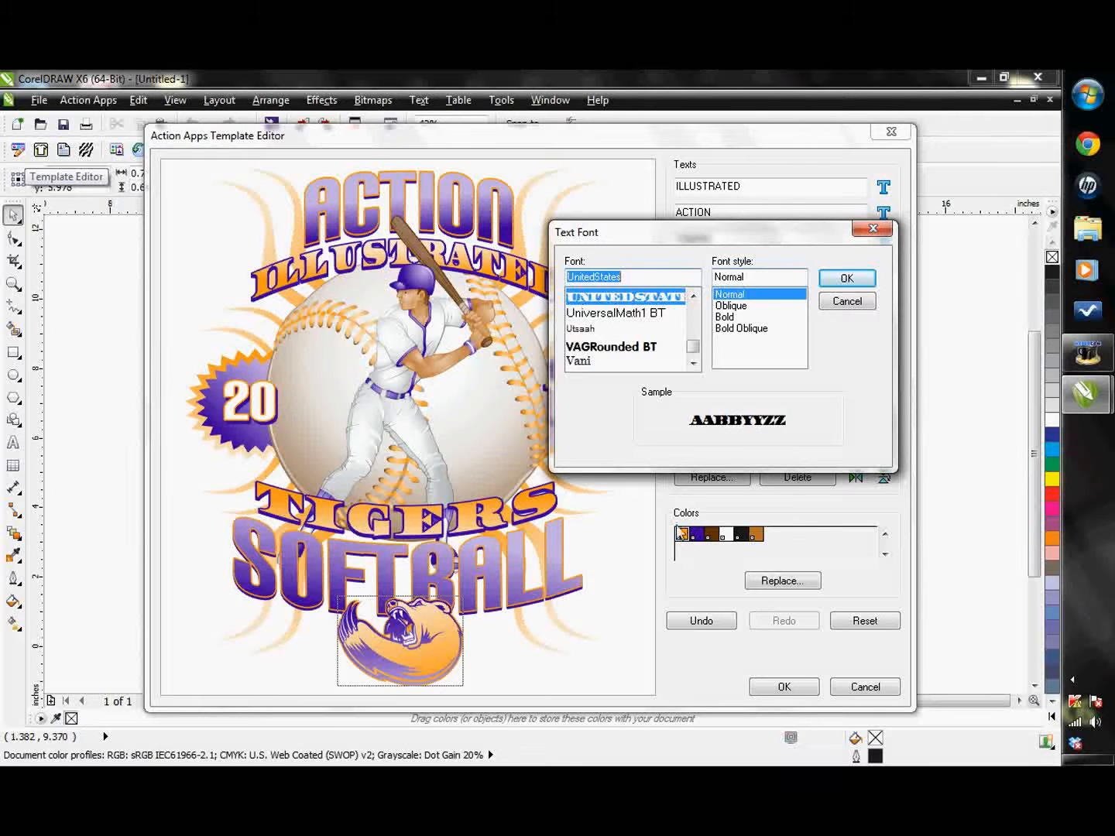
left_click(846, 278)
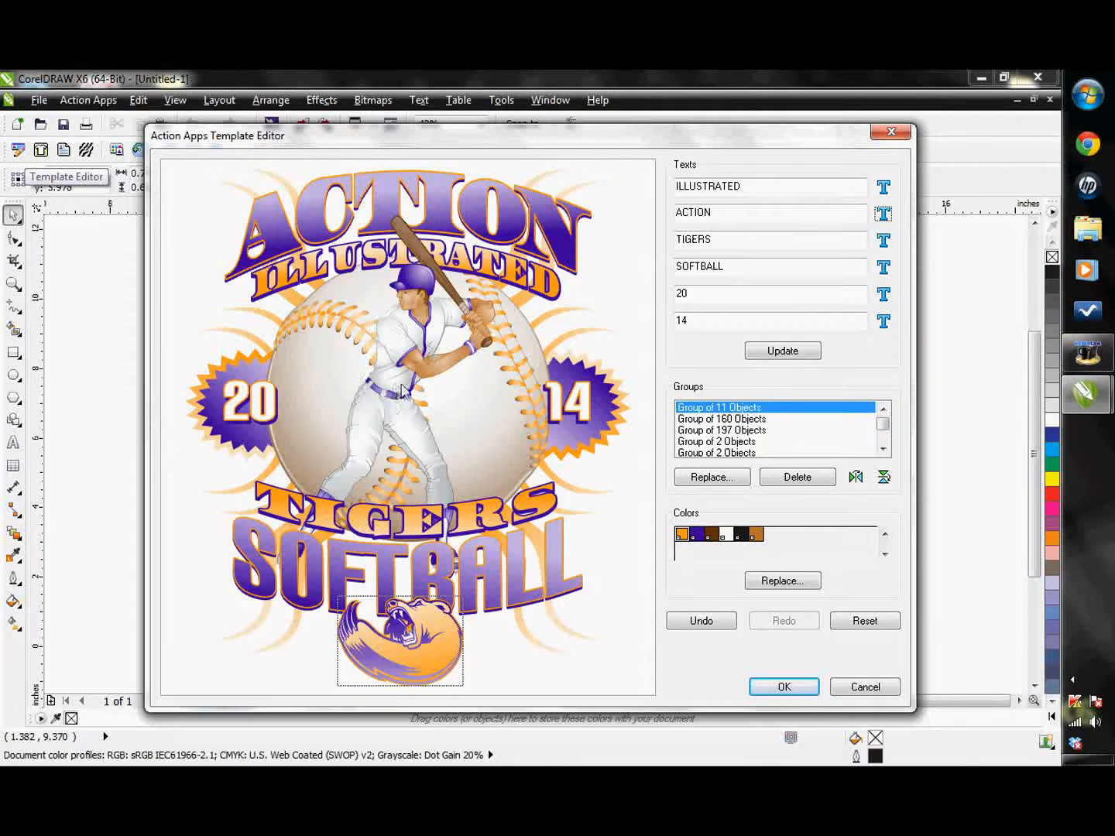
key("Down")
key("Down")
left_click(447, 626)
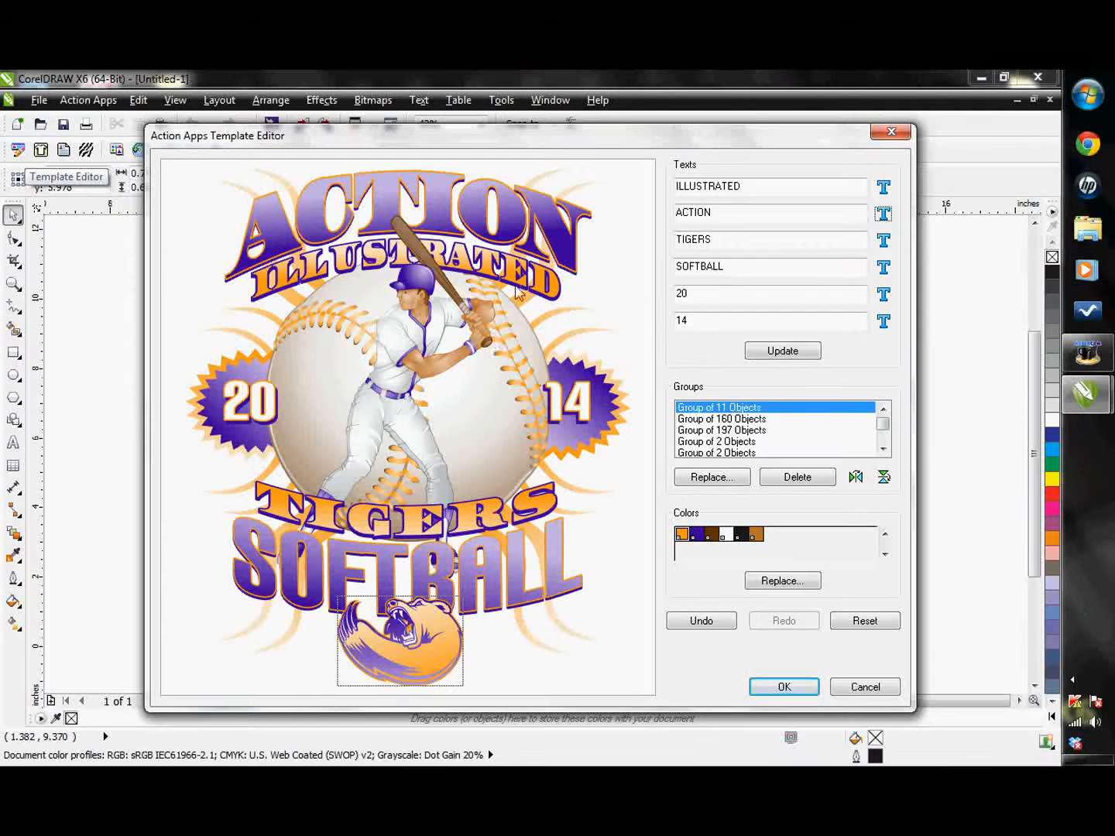
Replace the baseball batter group with Softball12RS1Gclr.cdr, found by searching for SOFTBALL, and flip the new figure horizontally.
left_click(424, 324)
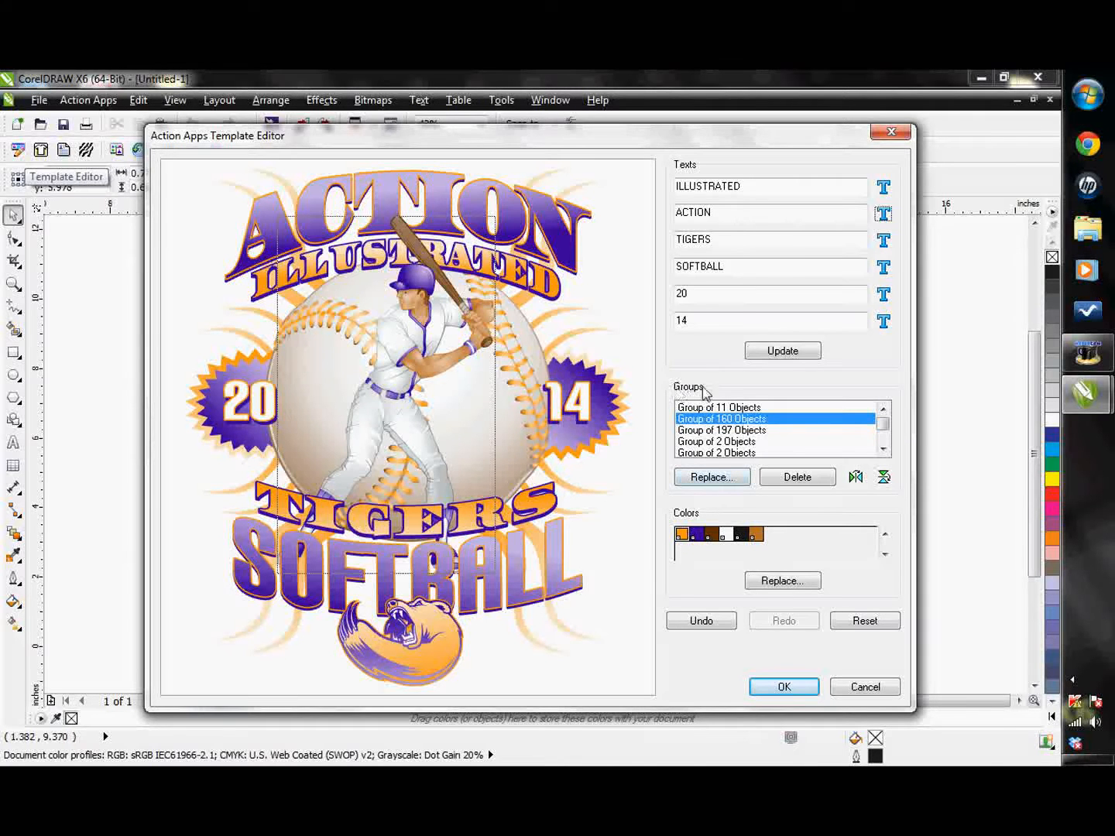
left_click(719, 478)
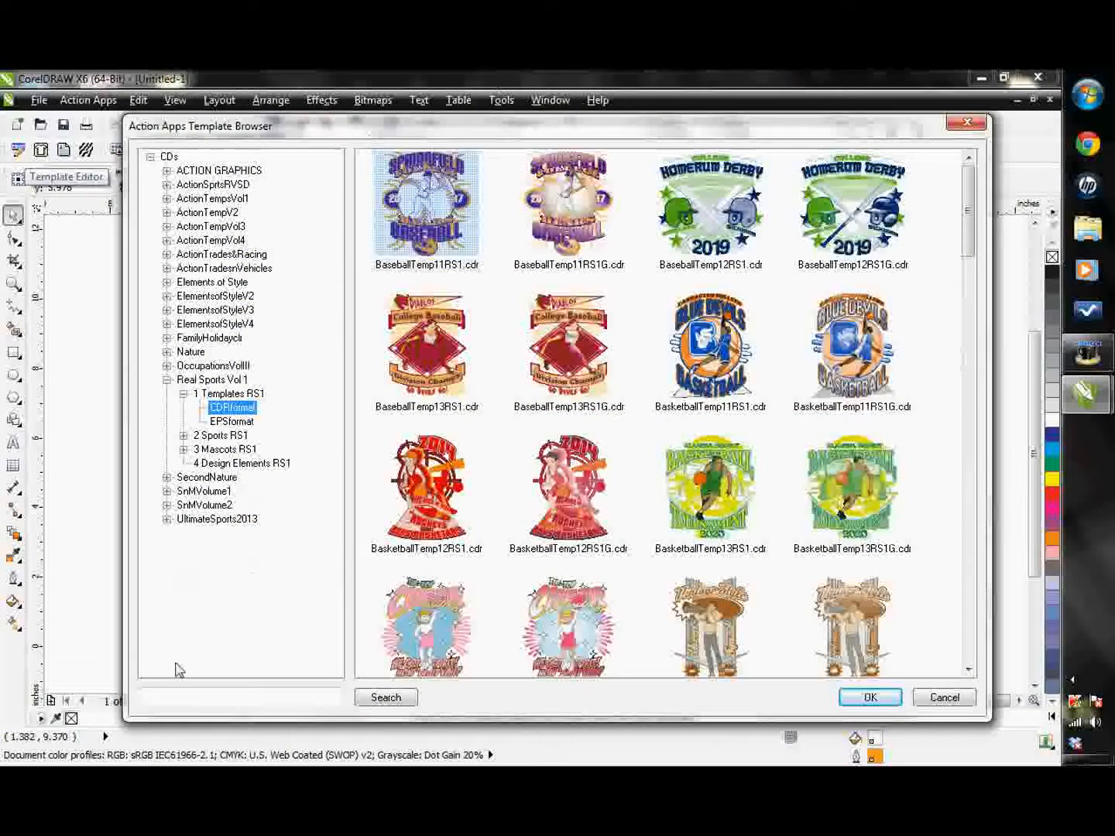
left_click(226, 696)
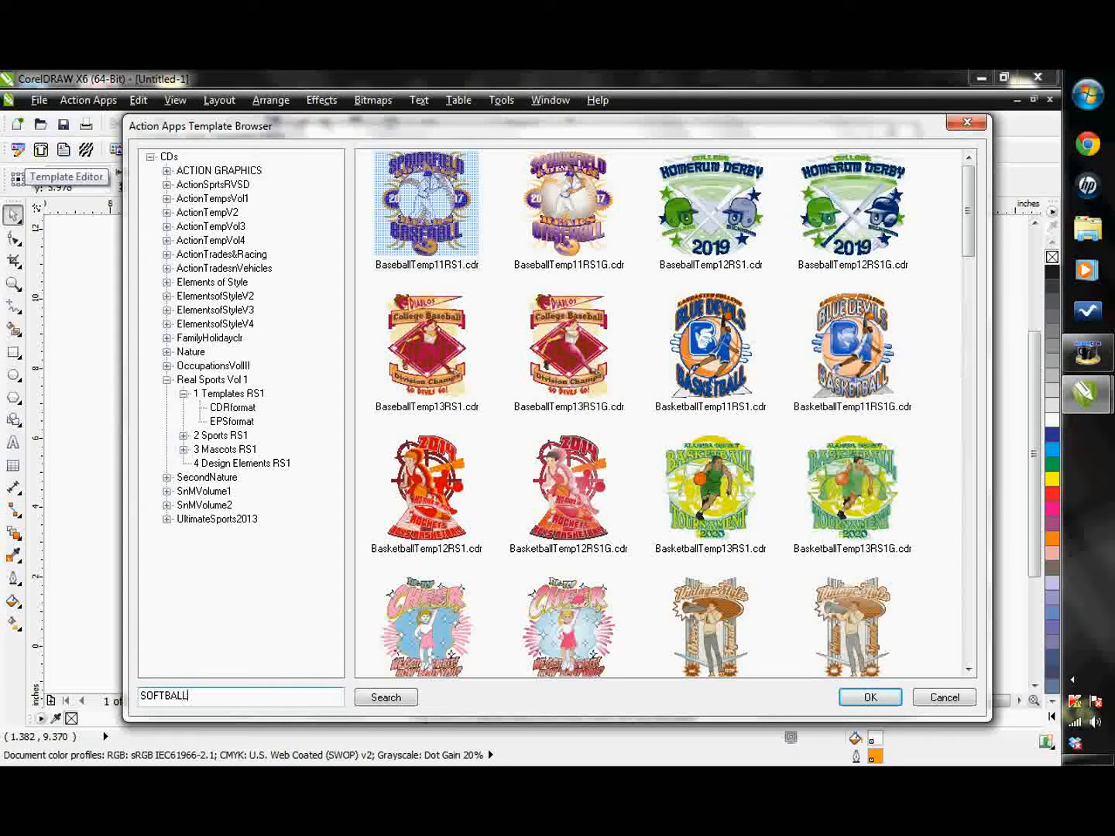
left_click(397, 697)
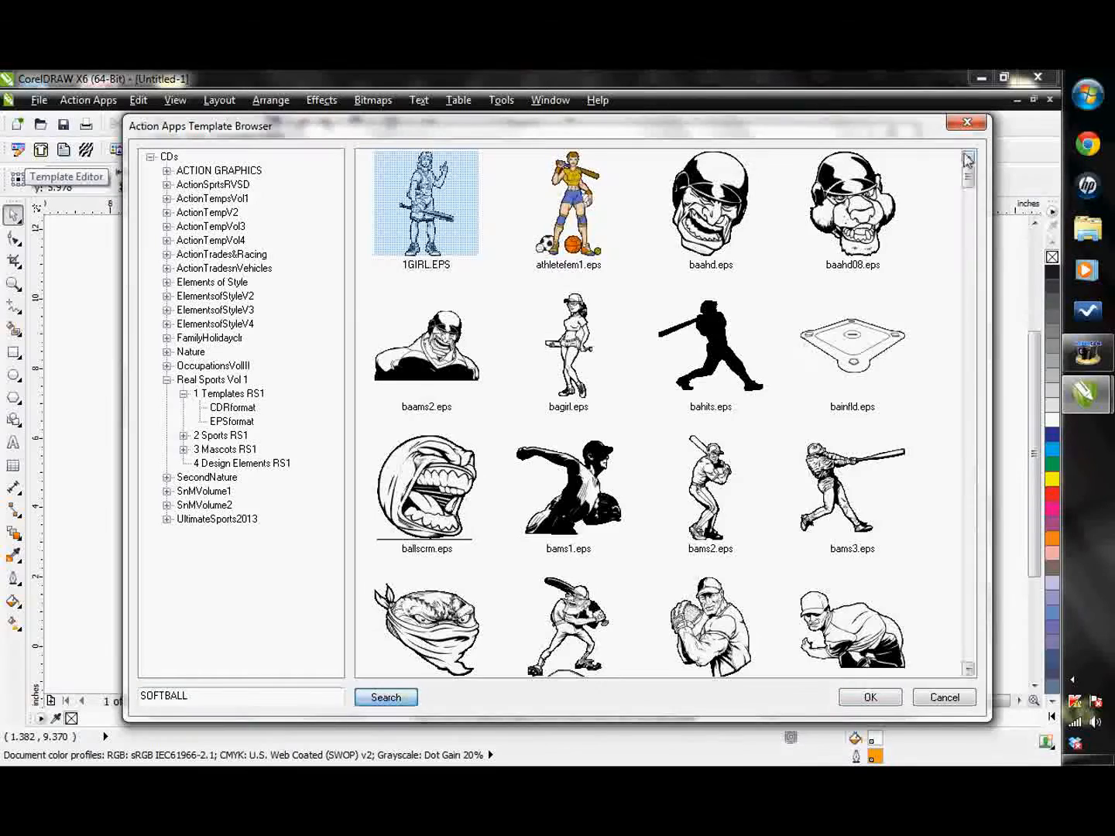
left_click_drag(968, 172, 999, 494)
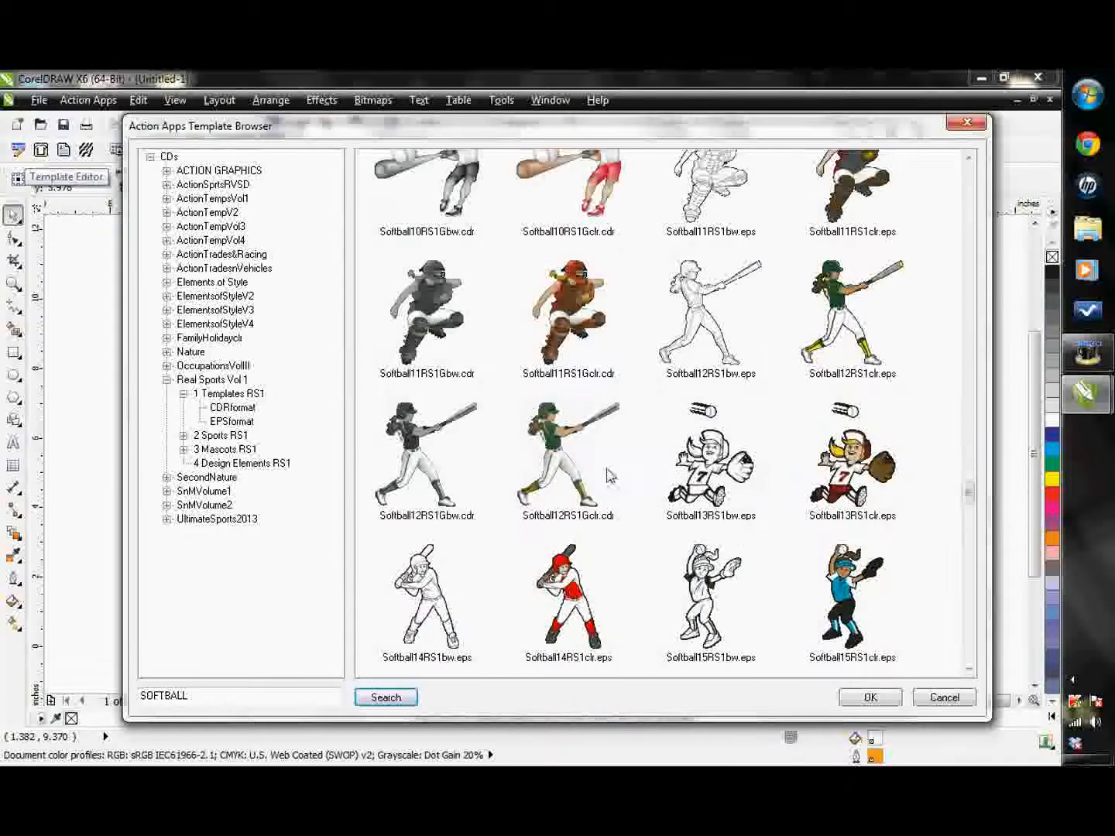
left_click(570, 463)
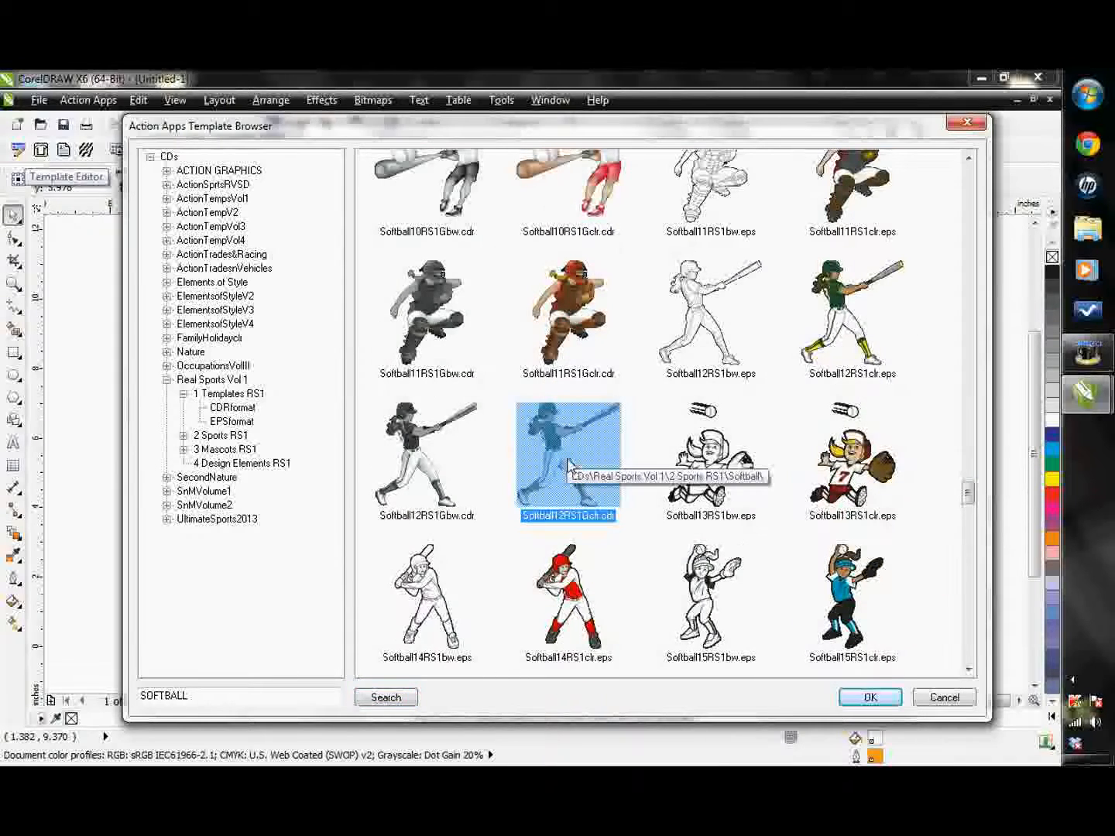
left_click(872, 698)
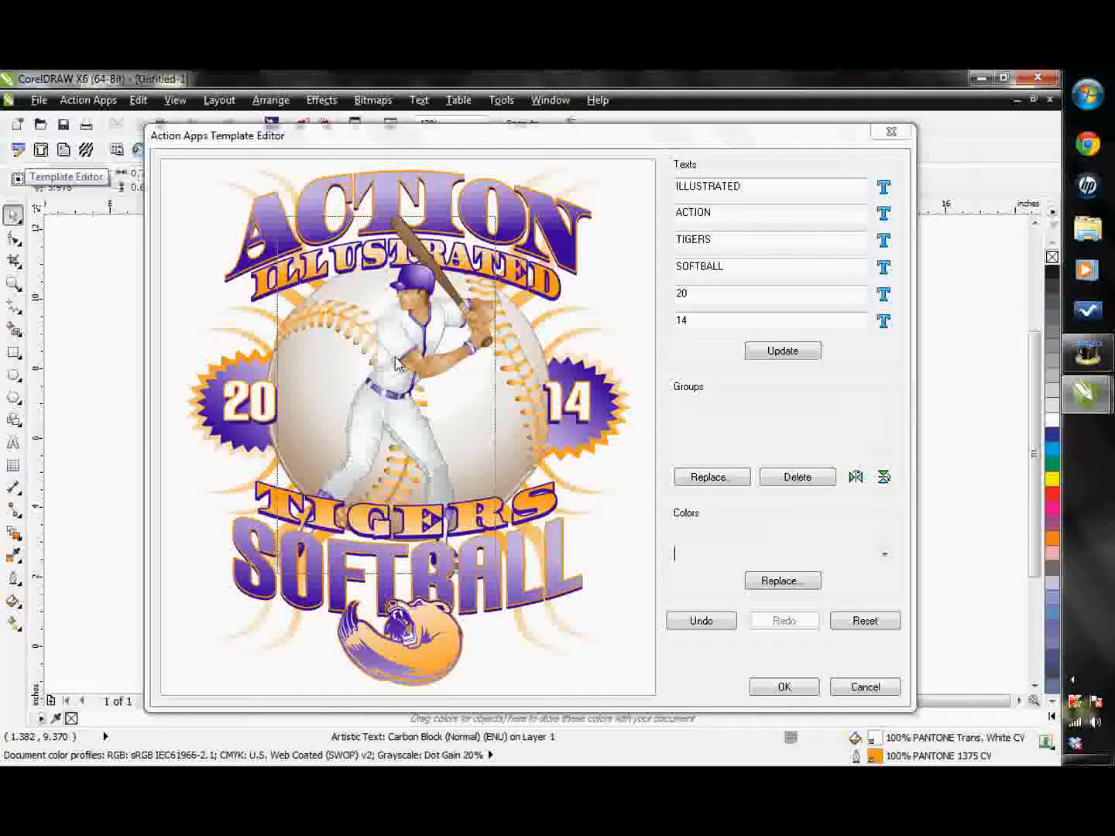
left_click(349, 399)
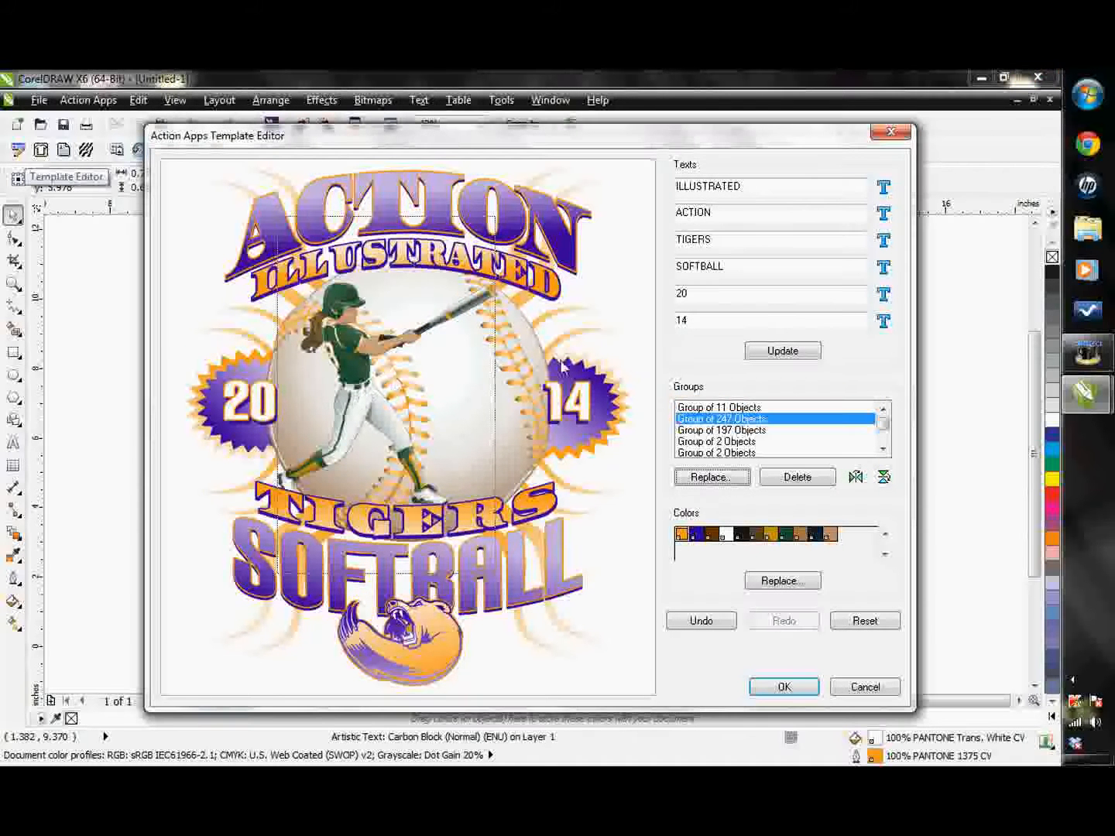
left_click(856, 477)
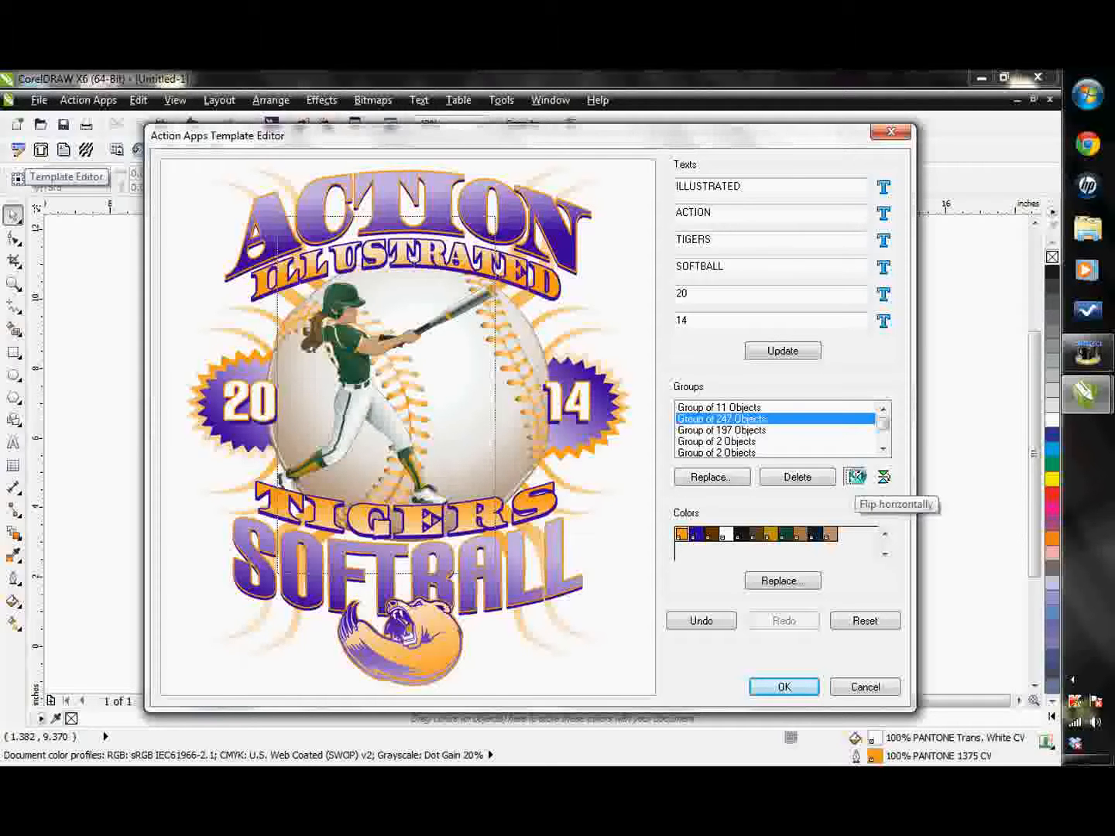
left_click(856, 476)
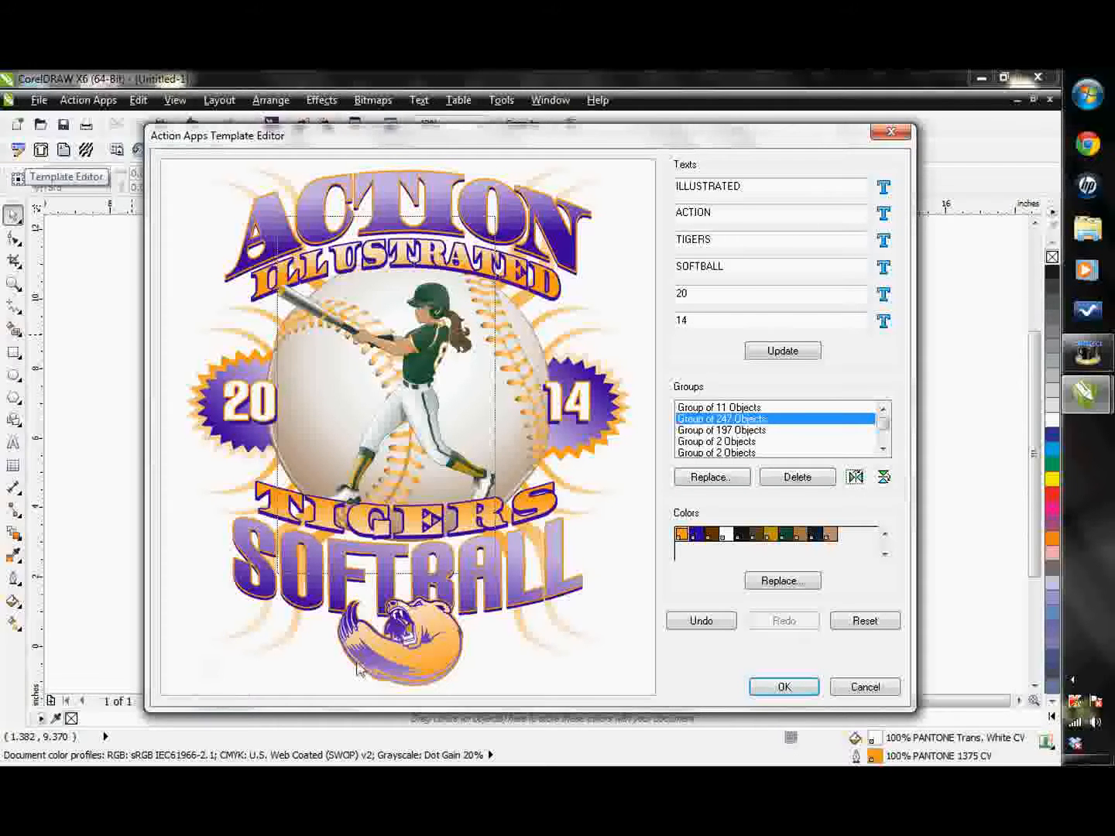
Replace the bear mascot group with the orange tiger head Tiger02RS1clr.eps, found by searching for TIGER.
left_click(413, 658)
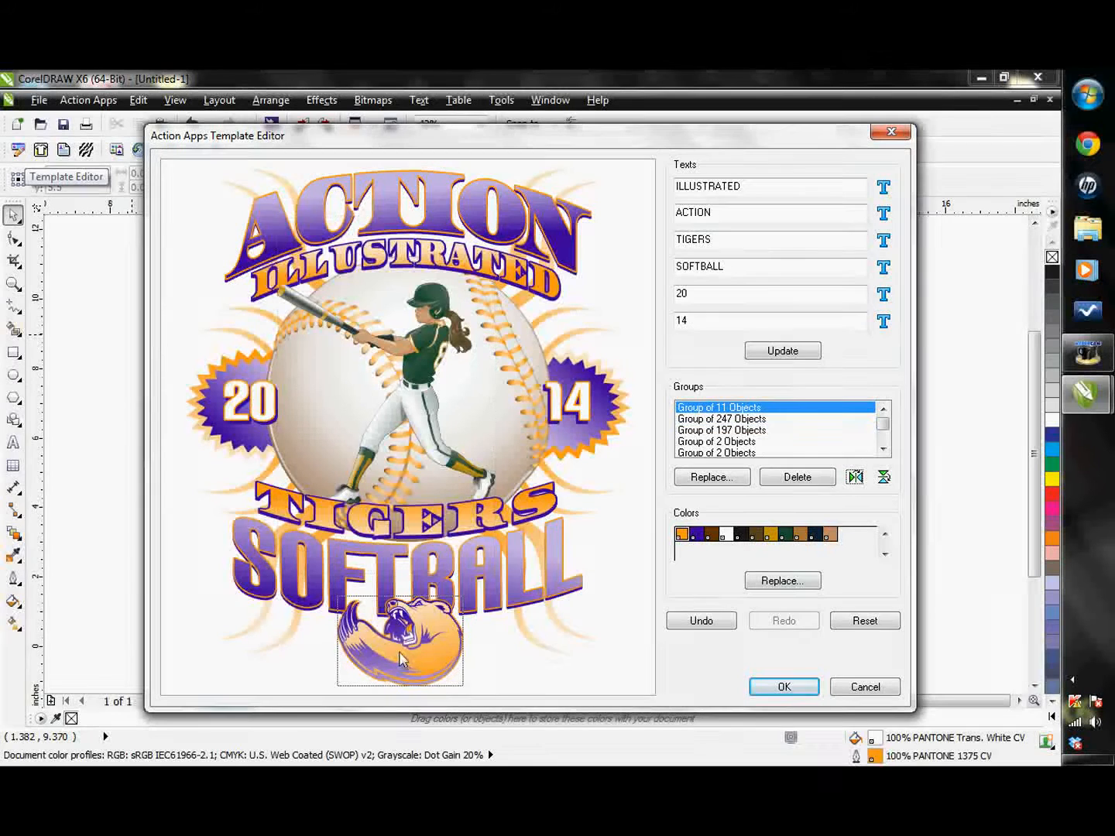
left_click(712, 478)
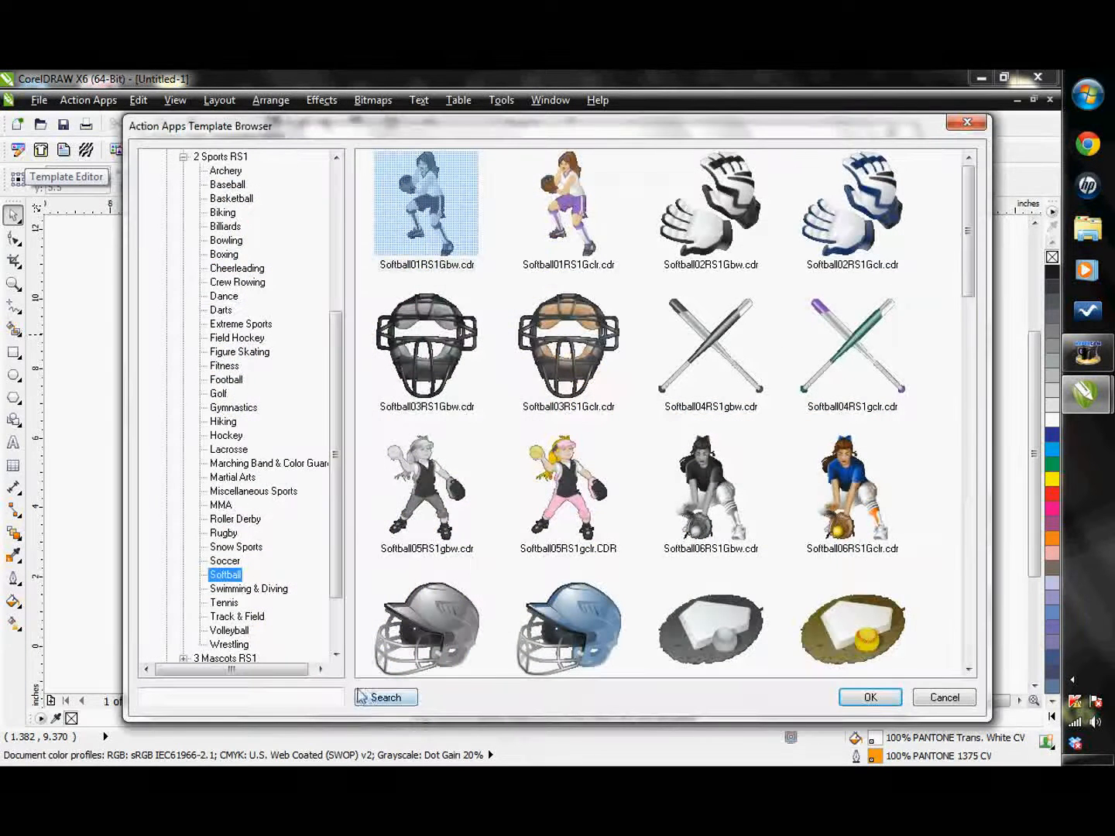
left_click(233, 694)
type("TIGER")
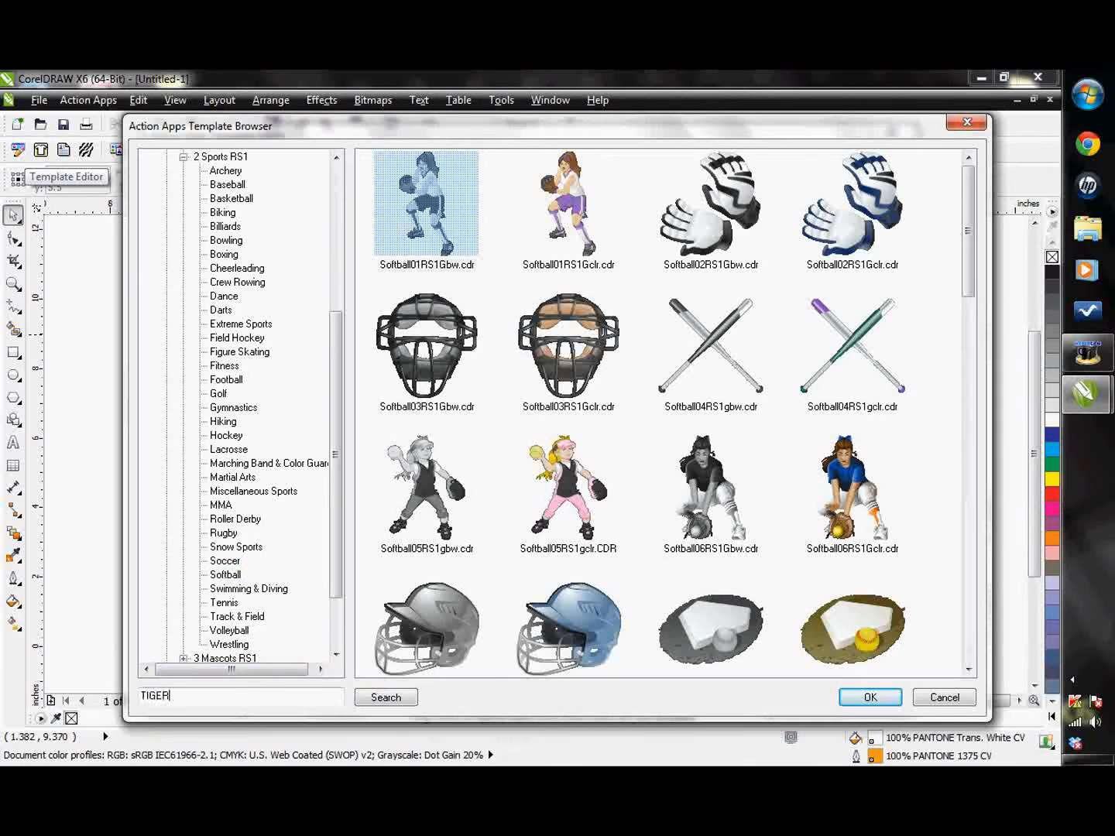
key("Return")
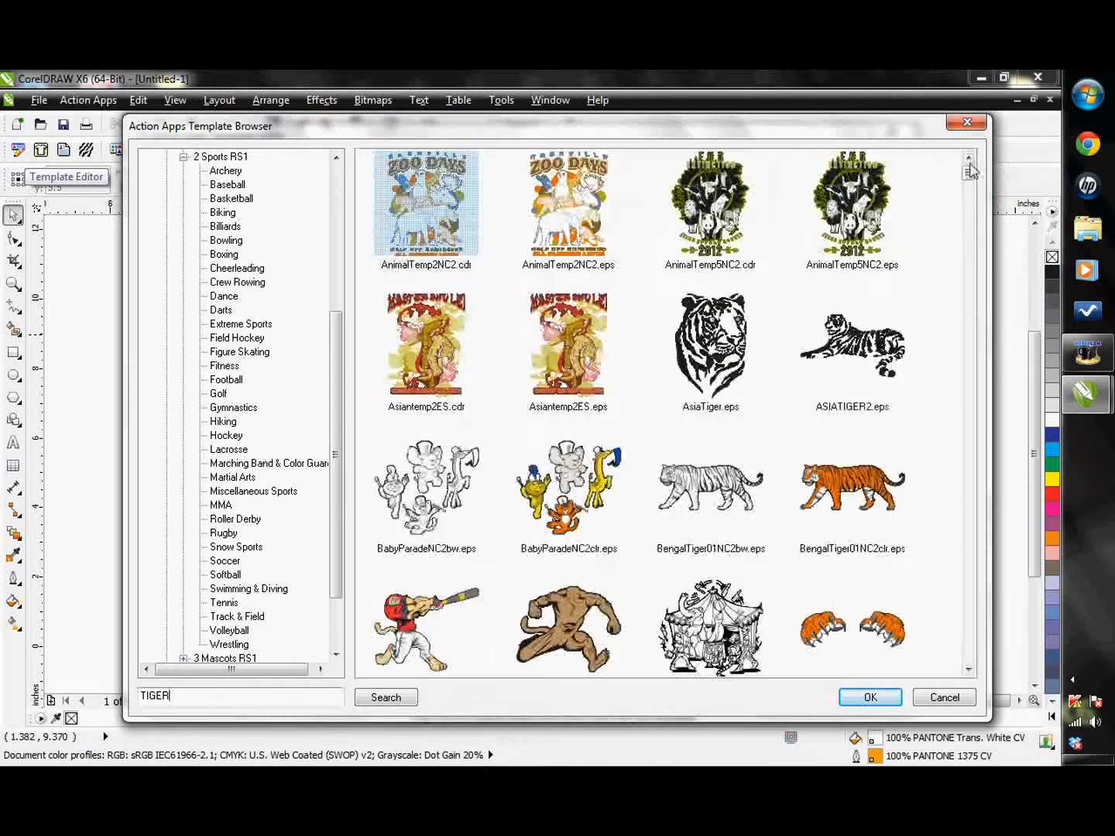
left_click_drag(971, 170, 968, 463)
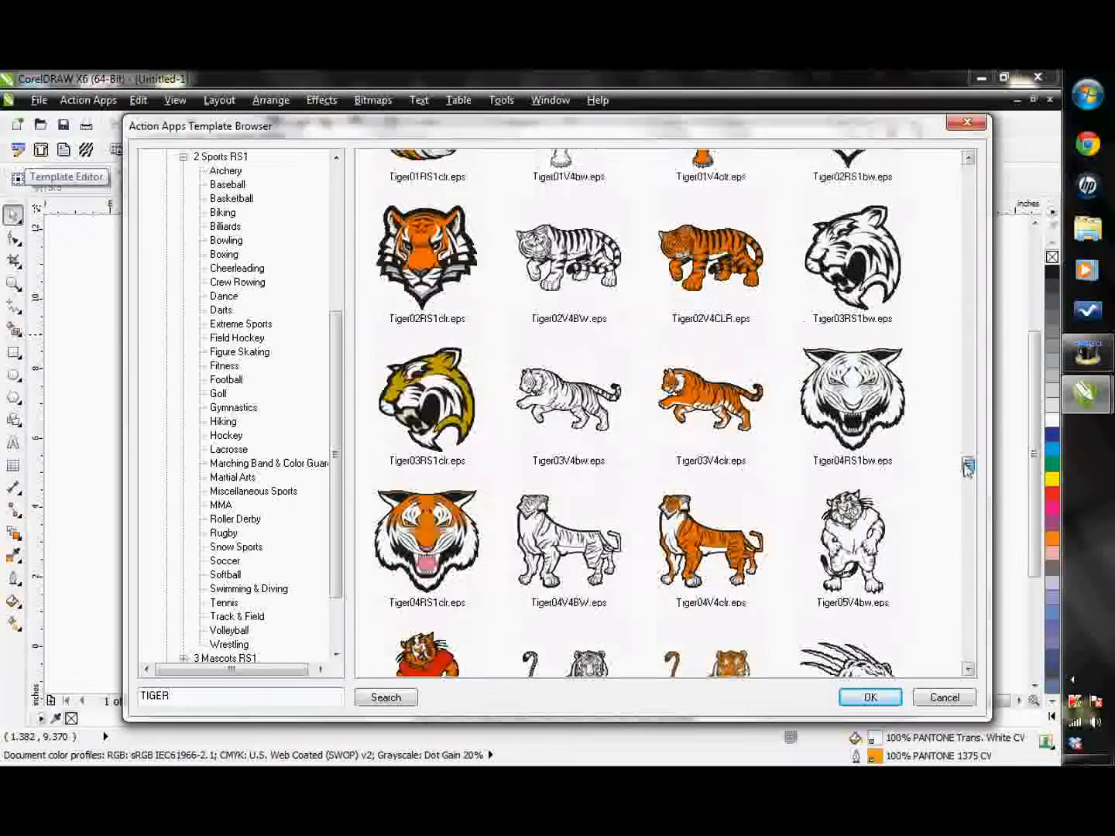
left_click(864, 697)
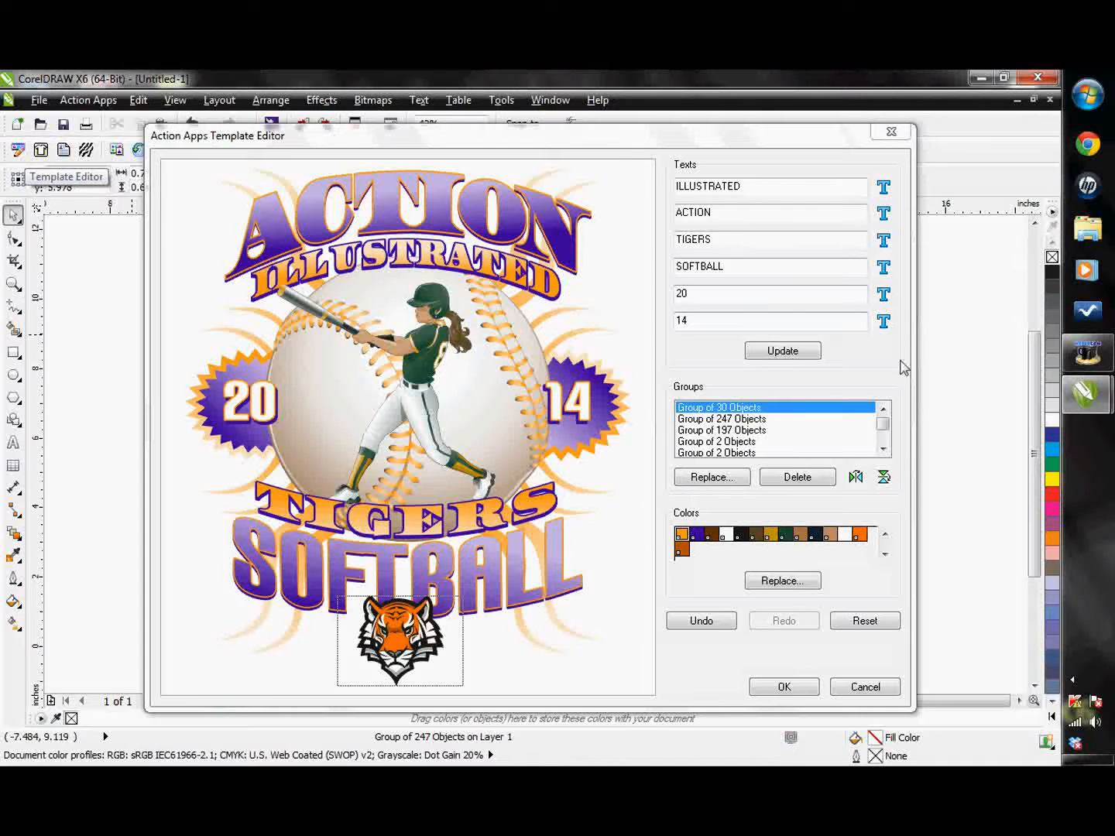
Replace the purple used in the lettering and side badges with PANTONE Process Black CV.
left_click(701, 540)
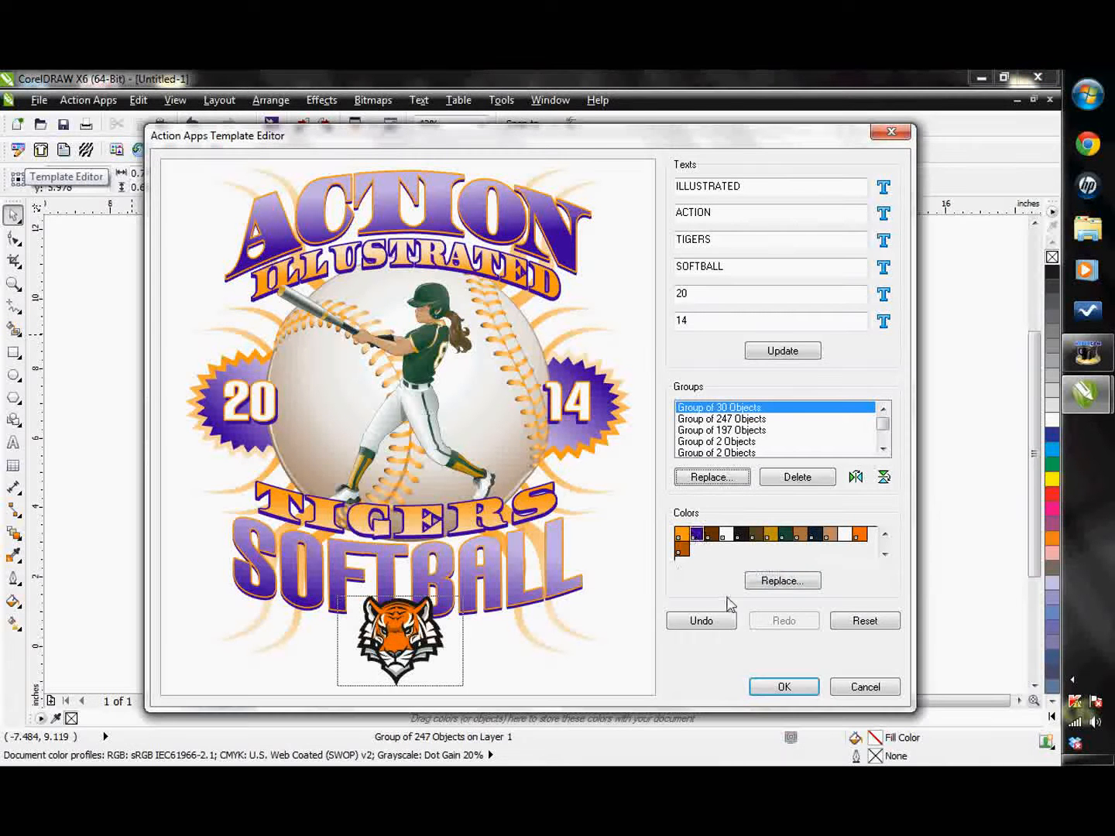
left_click(761, 582)
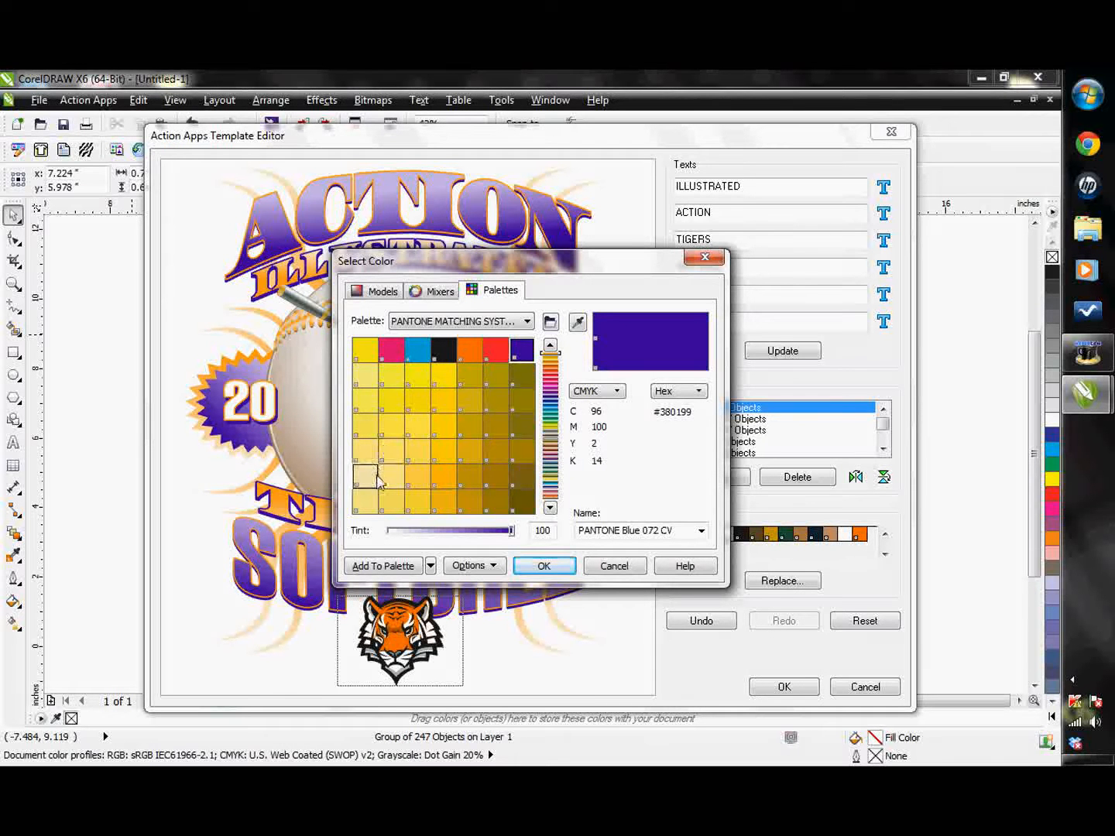
left_click(444, 350)
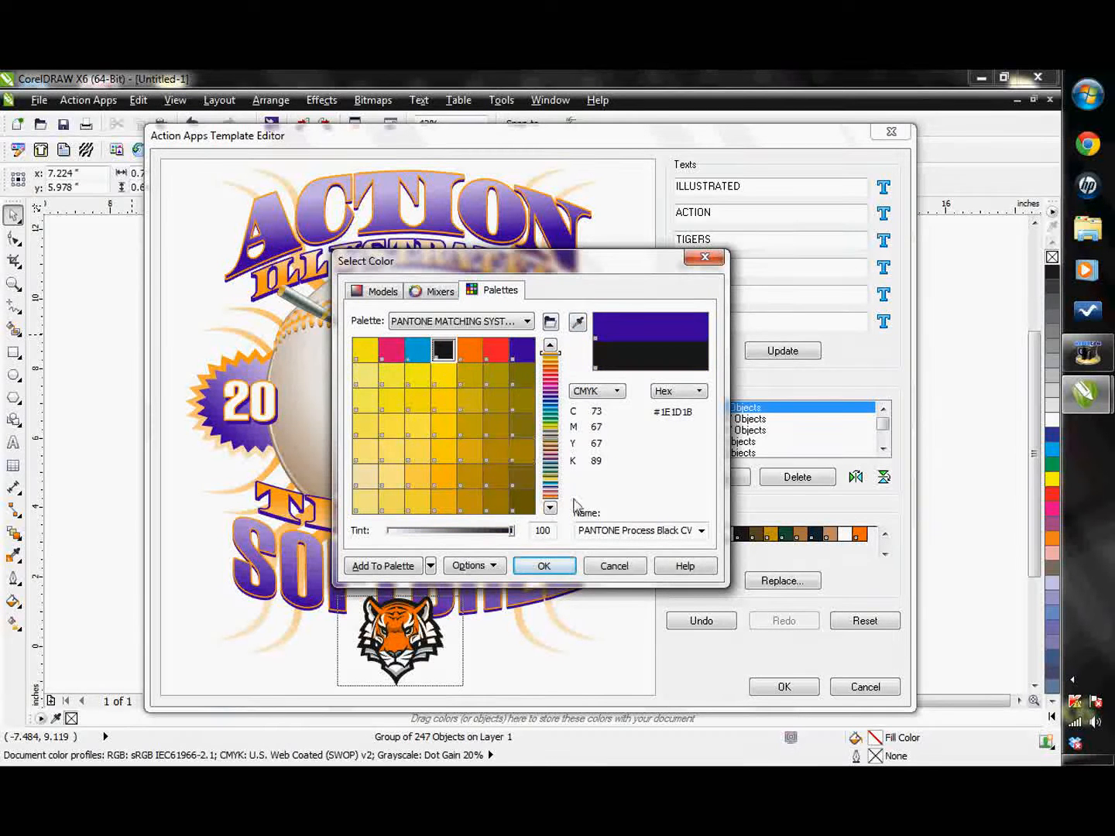
left_click(545, 568)
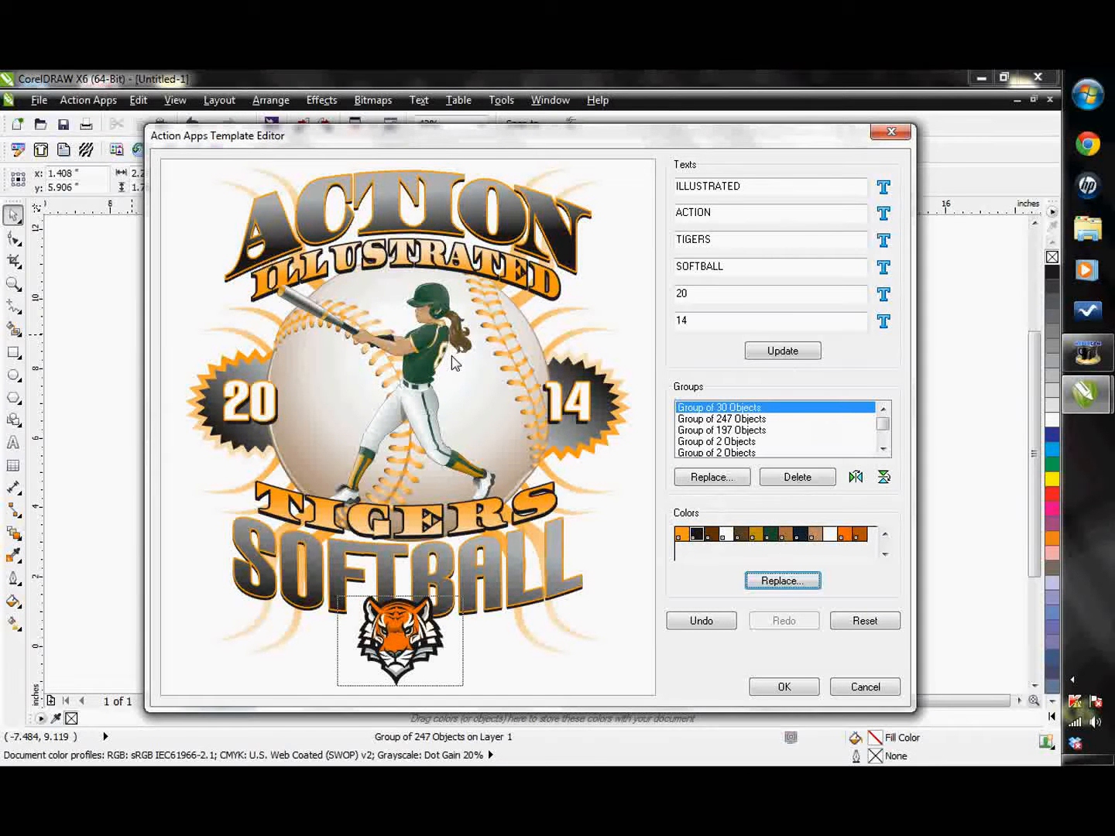
Replace the dark green of the player's helmet and uniform with PANTONE Process Black CV.
left_click(770, 533)
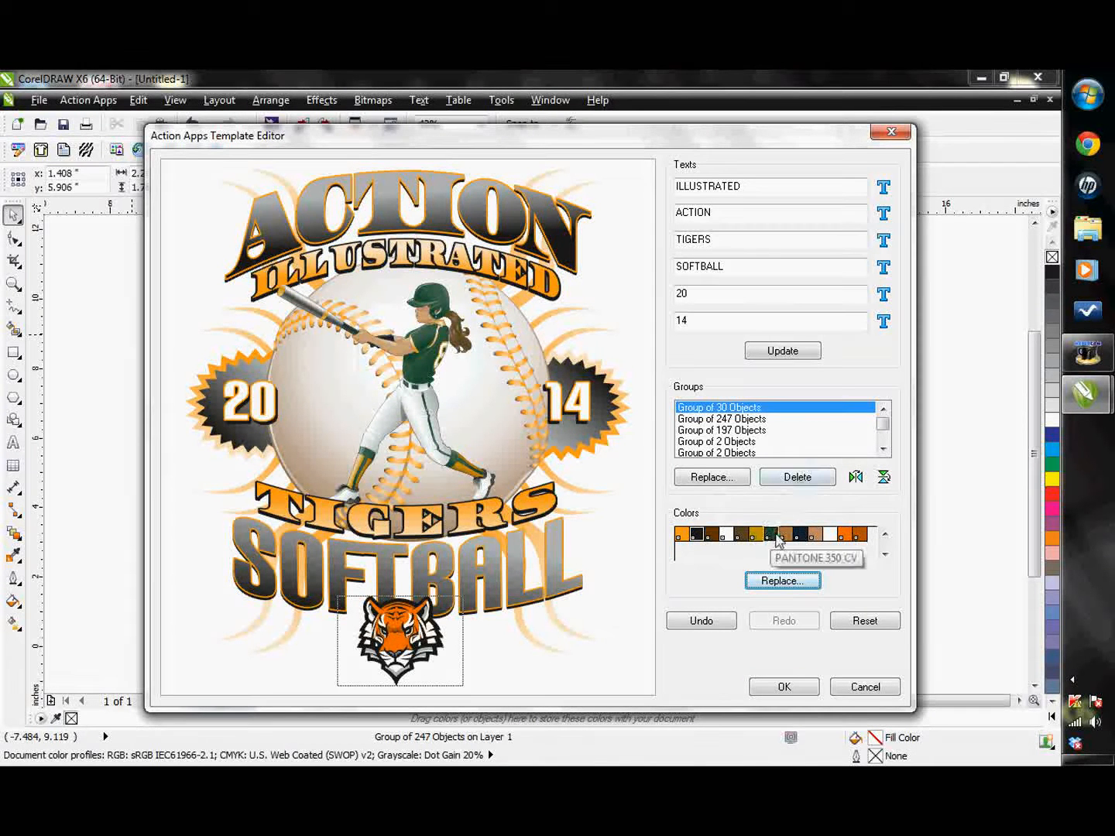
left_click(780, 580)
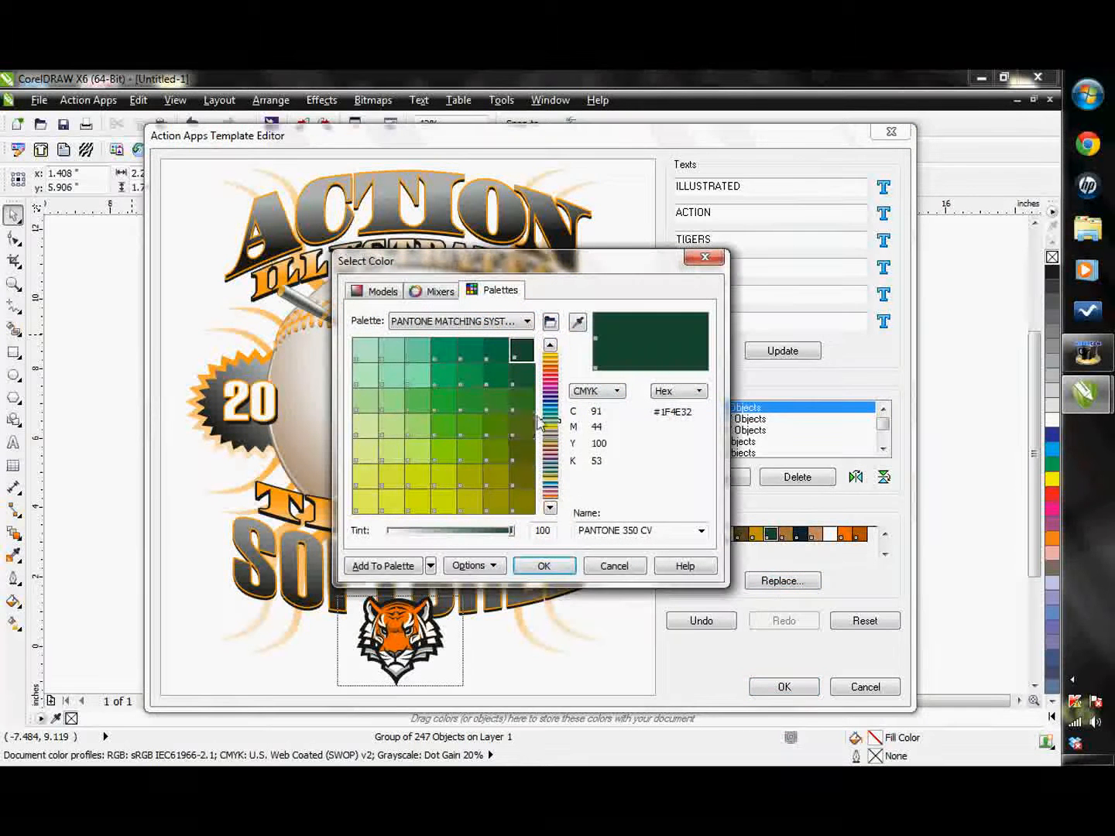
left_click_drag(560, 420, 552, 353)
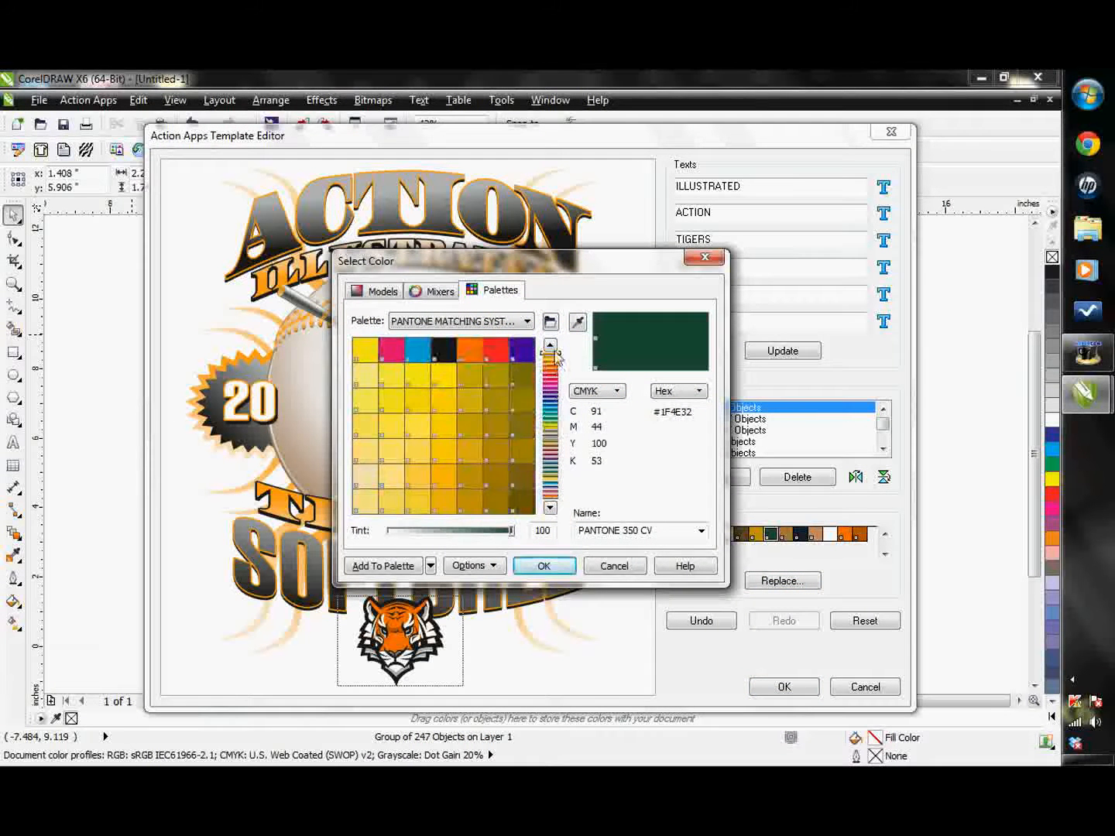
left_click(443, 350)
left_click(527, 570)
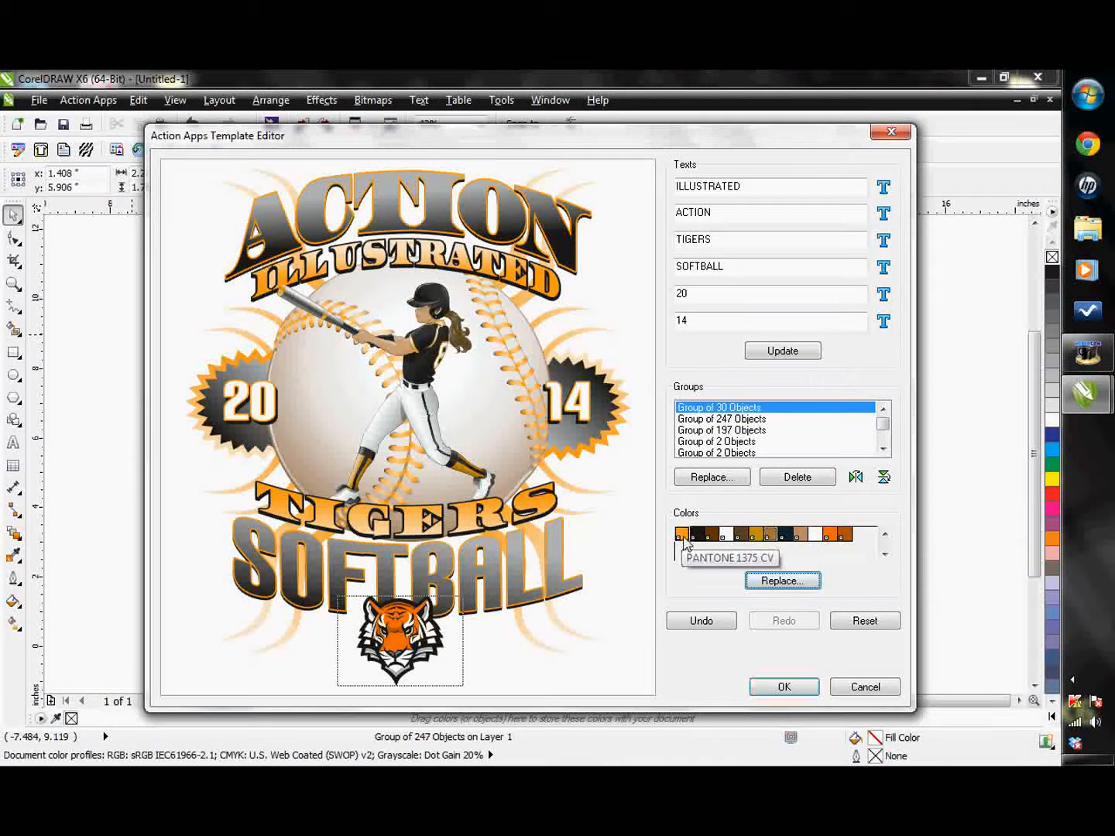
Replace the light orange of the outlines, lettering and ball stitching with PANTONE Orange 021 CV.
left_click(753, 582)
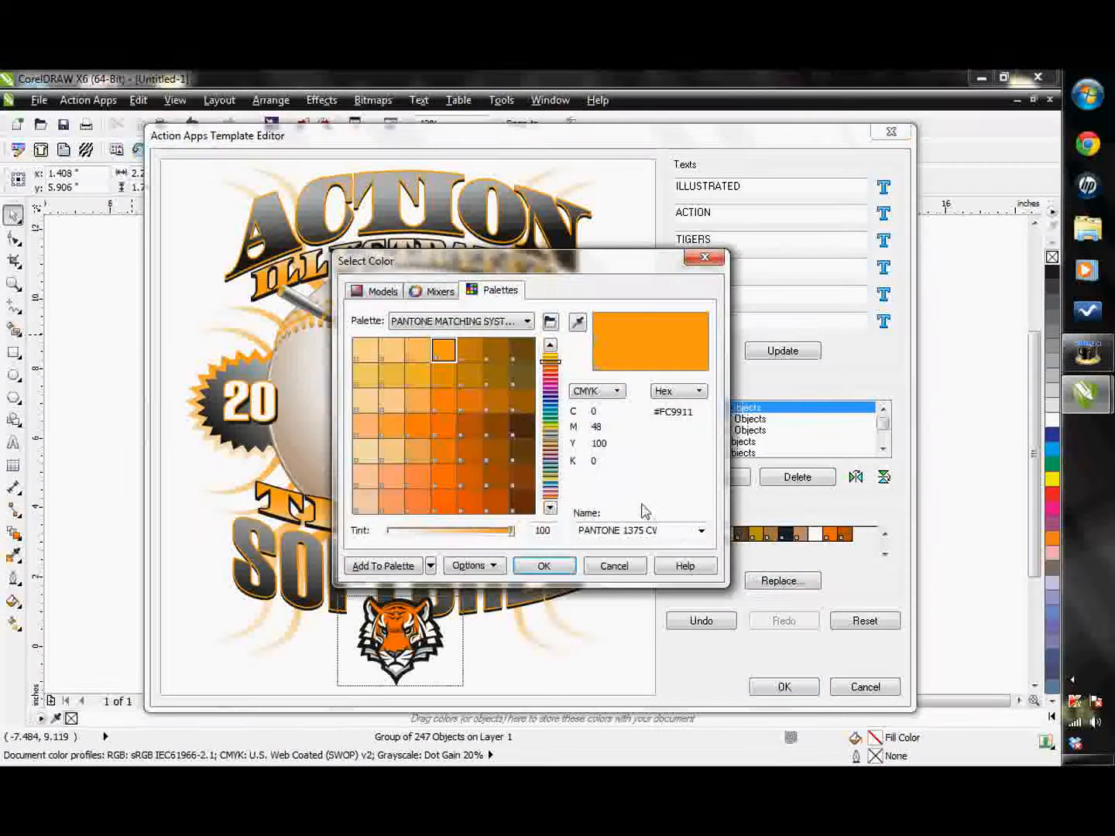
left_click(648, 534)
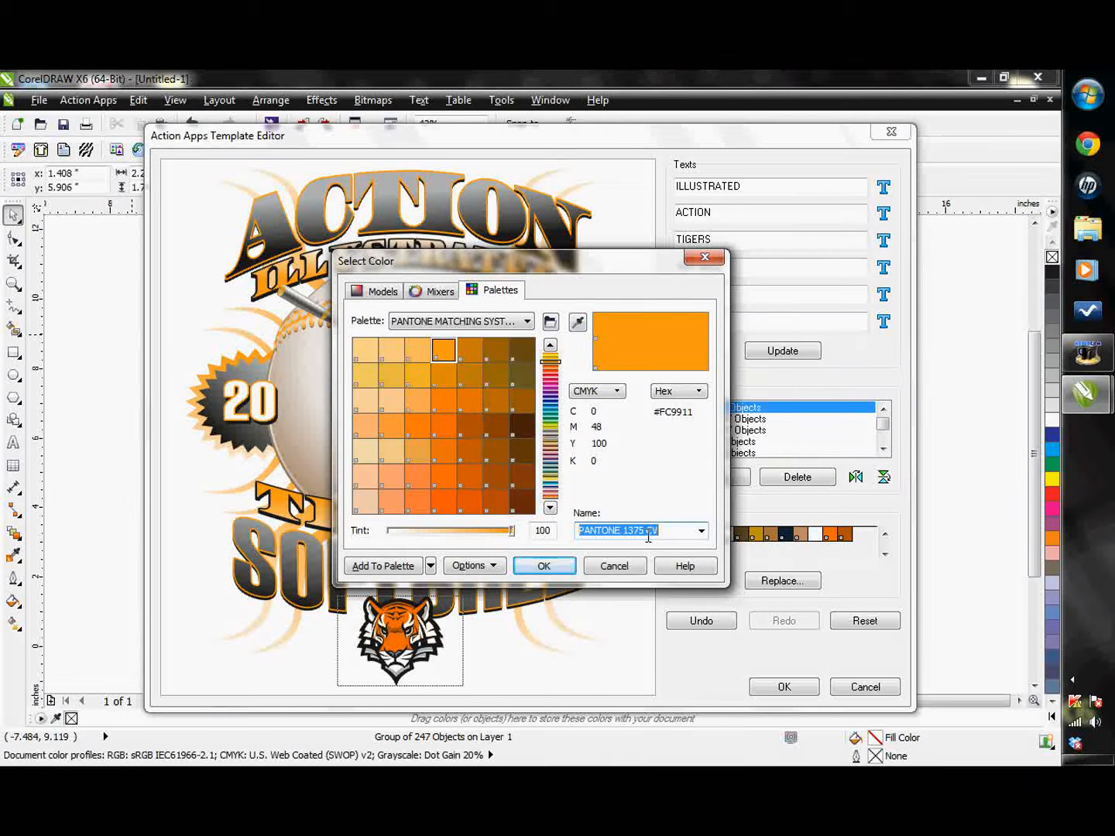
type("PANTONE Orange 02")
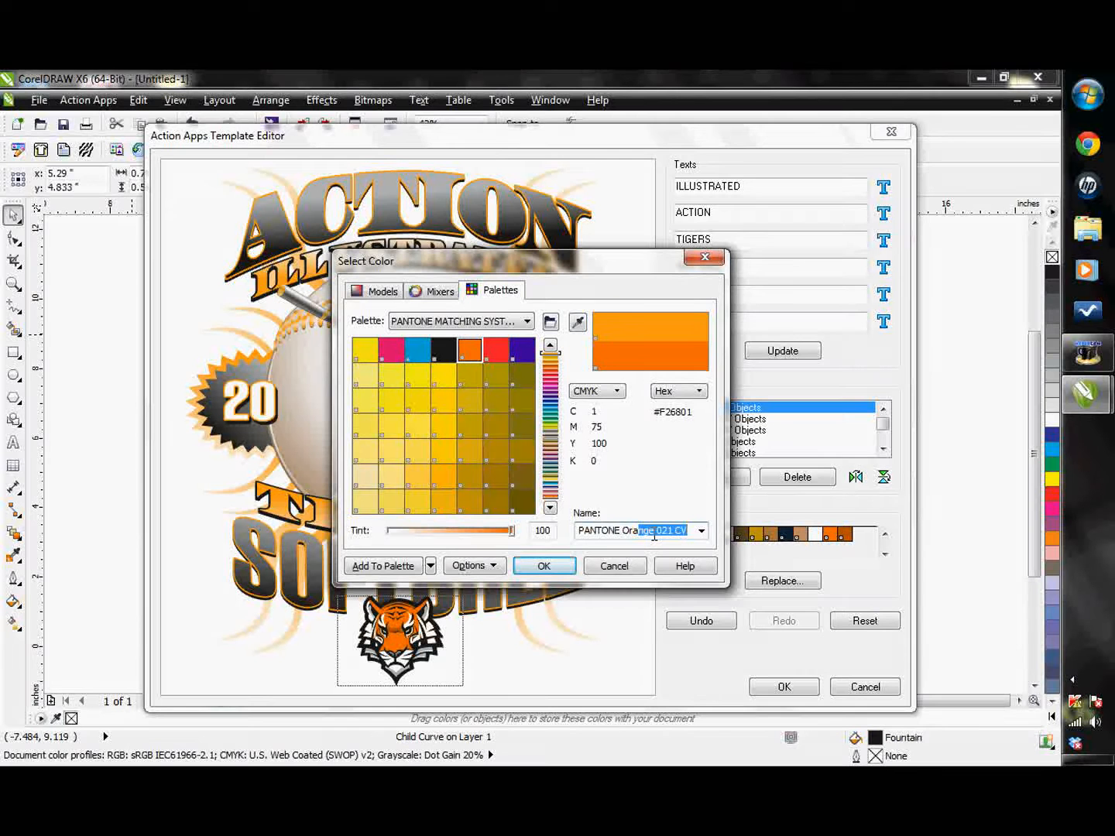
left_click(470, 350)
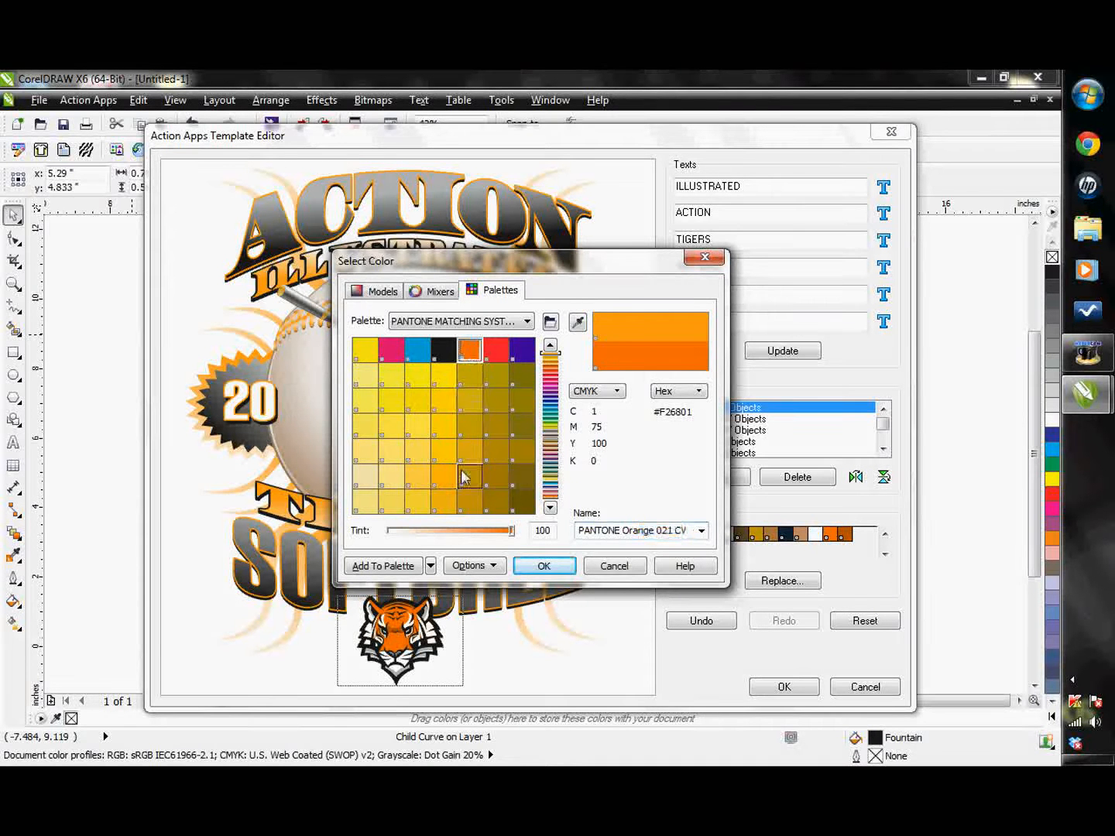
left_click(543, 566)
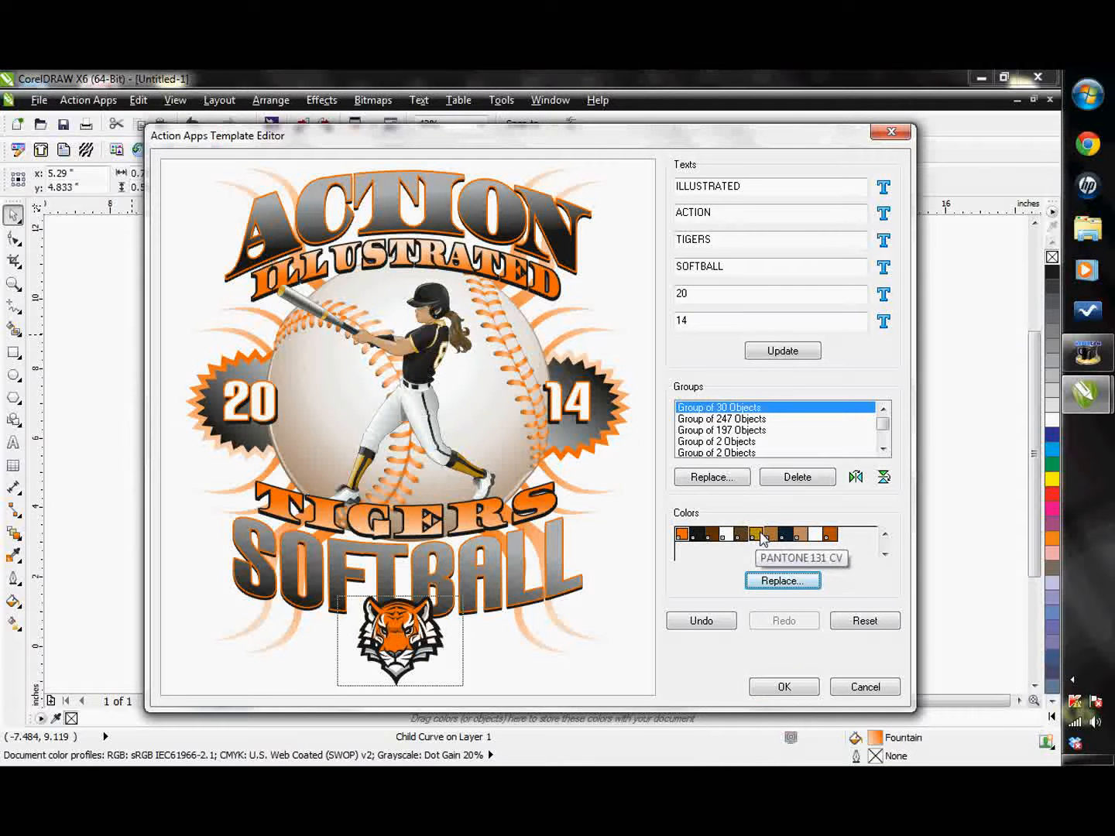
Replace the gold on the player's uniform with PANTONE Orange 021 CV, apply the template edits and dismiss the text update notice.
left_click(756, 534)
left_click(783, 582)
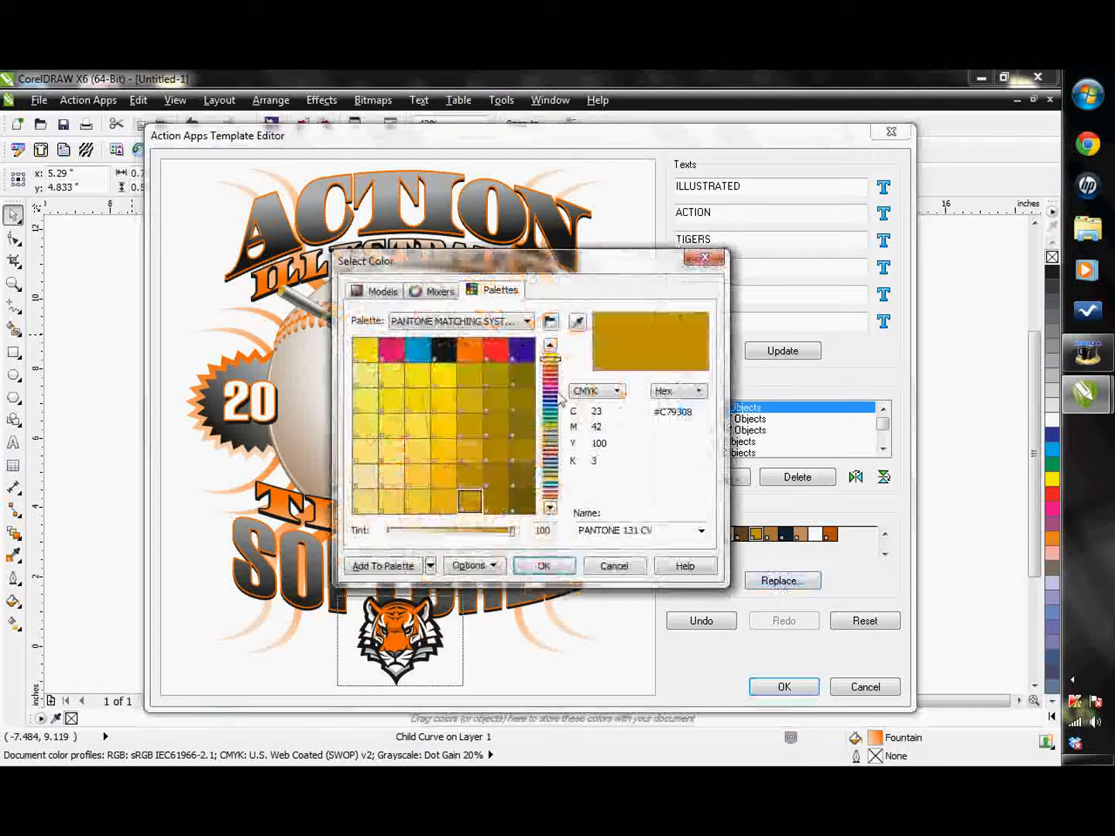
left_click(470, 361)
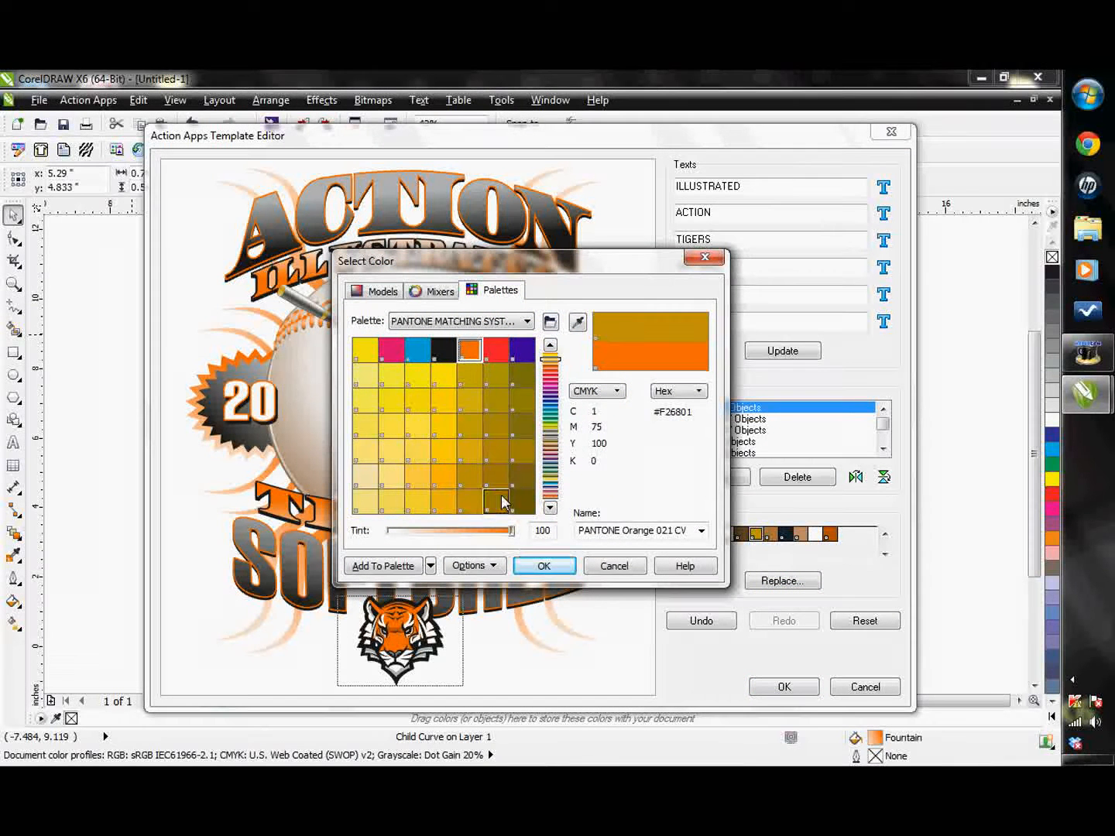
left_click(533, 573)
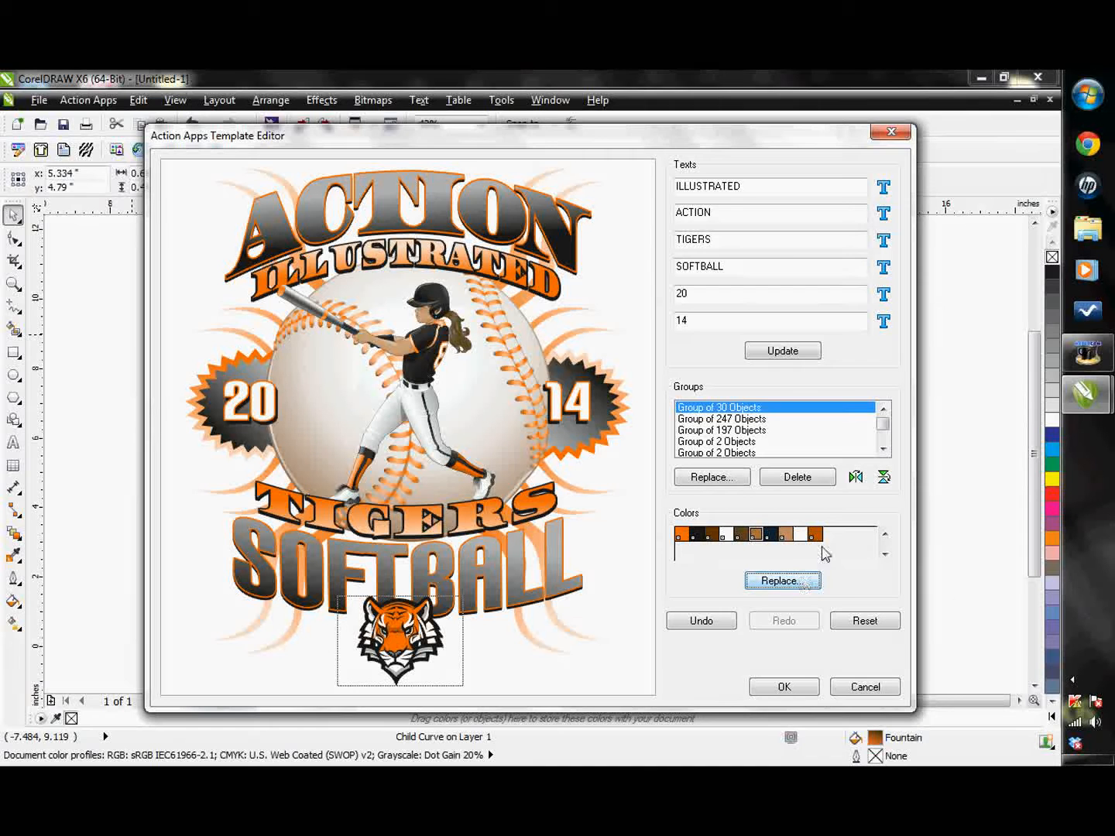
left_click(806, 692)
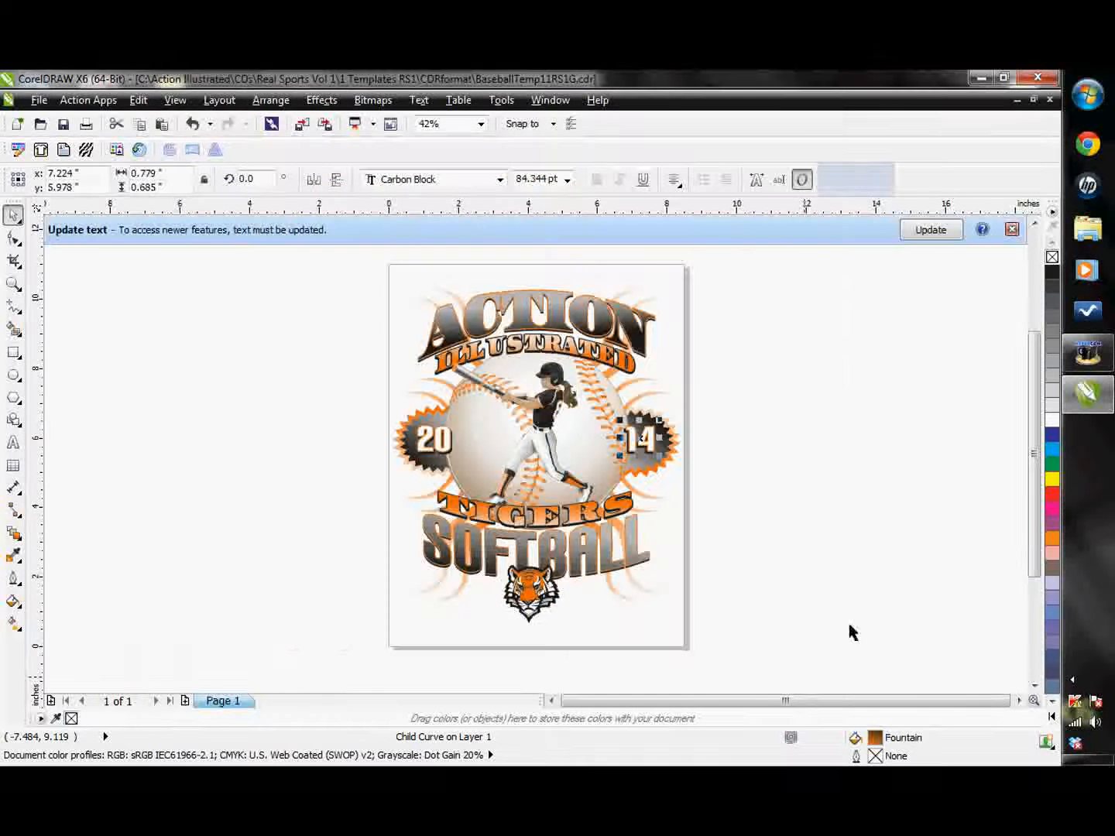
left_click(1011, 230)
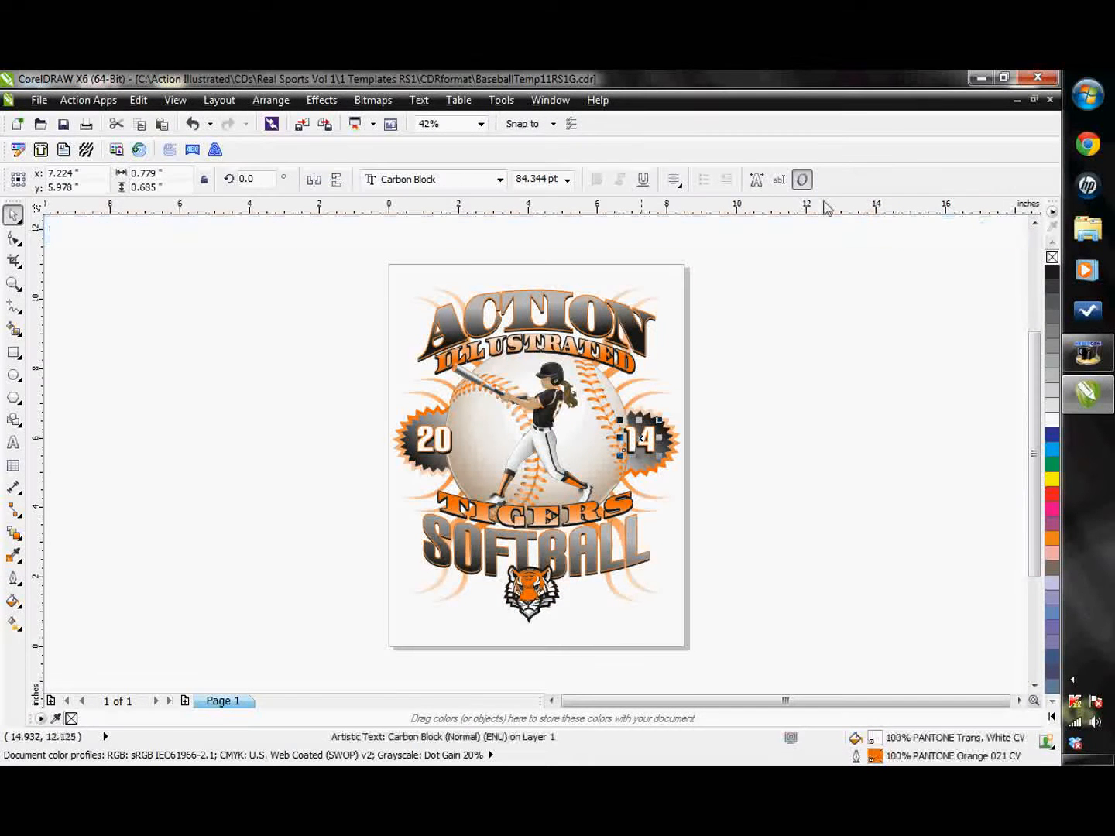
Apply the distress04.eps texture to the design with Instant Distress.
left_click(89, 152)
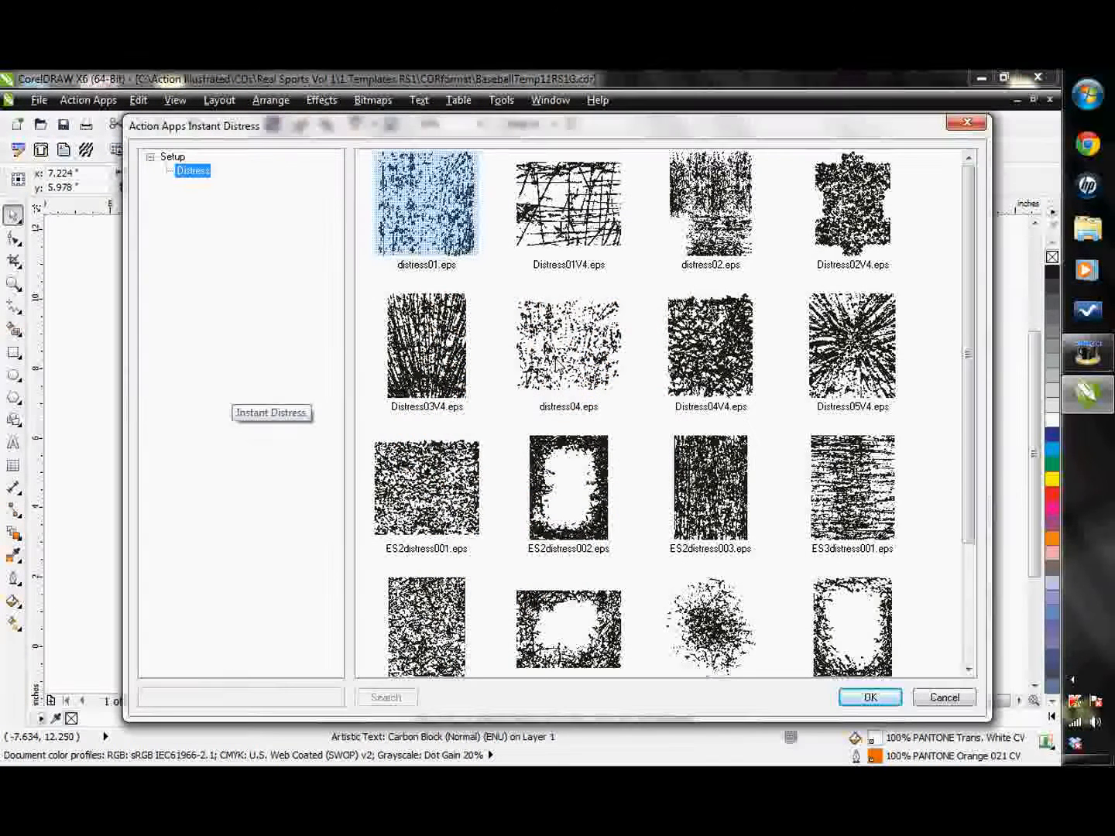
left_click(580, 352)
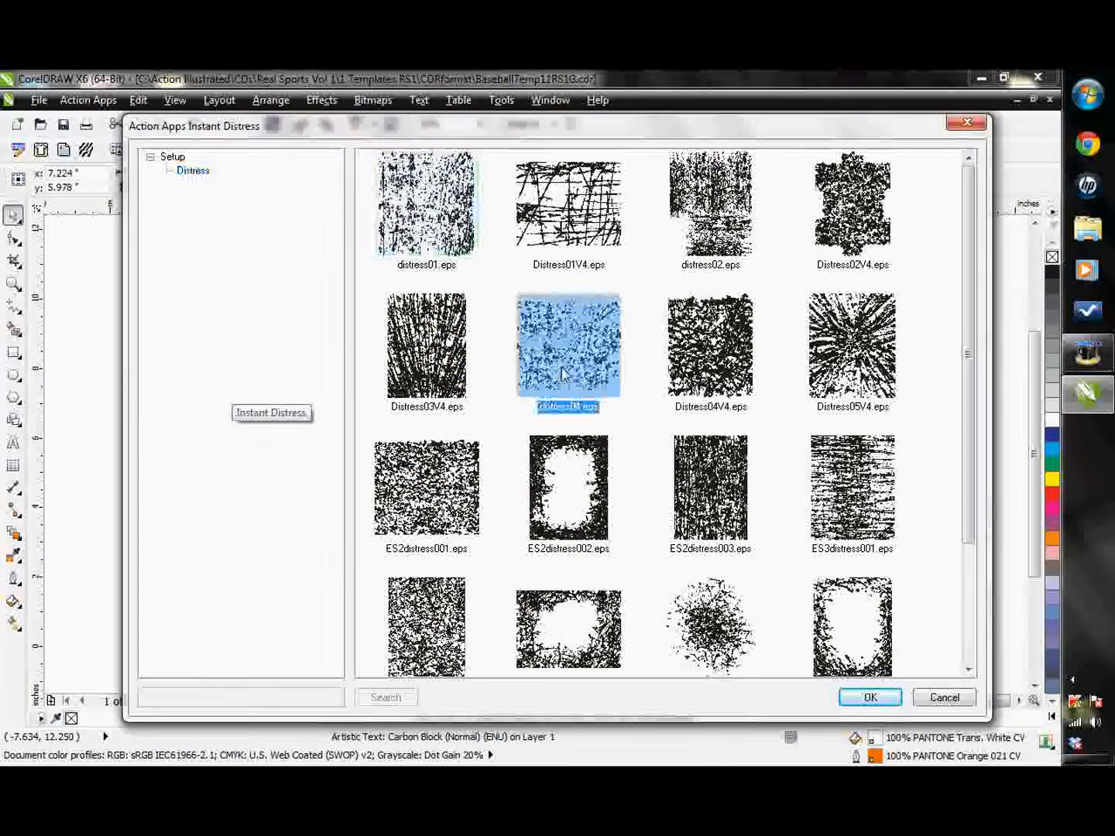
left_click(866, 698)
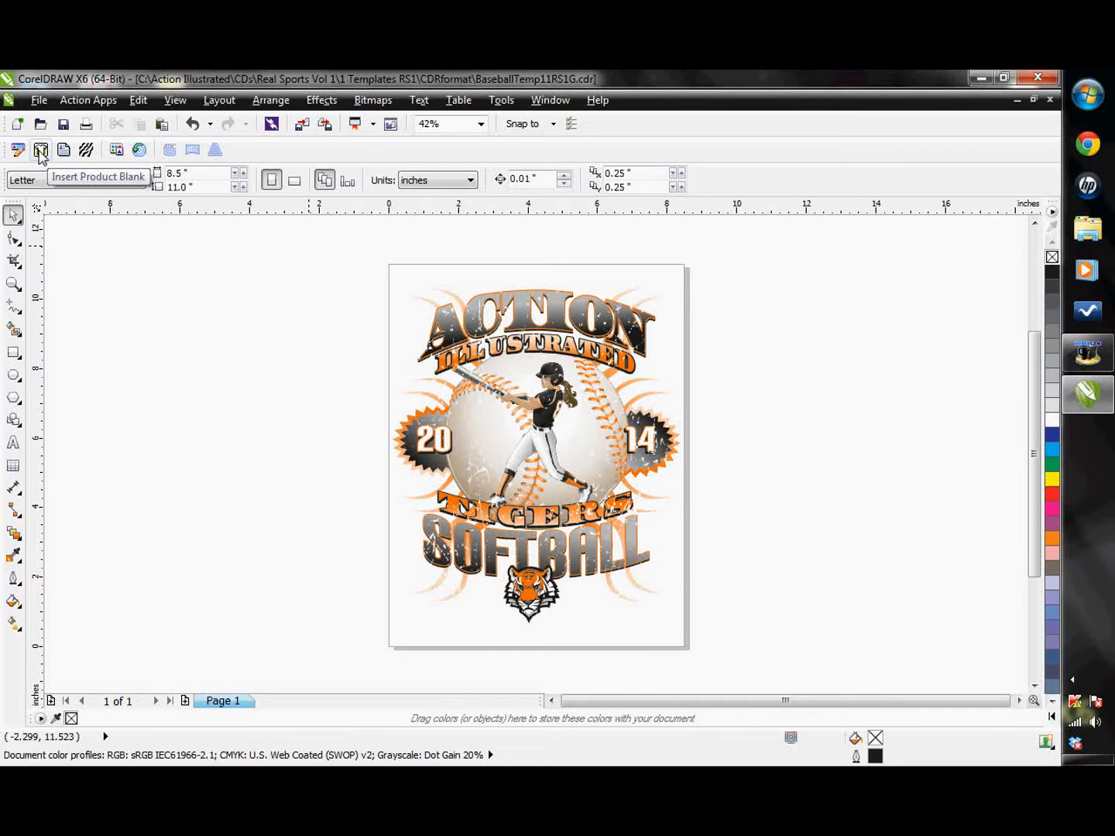
Insert the ShirtTee01F.cdr T-shirt front as a product blank for the design.
left_click(41, 150)
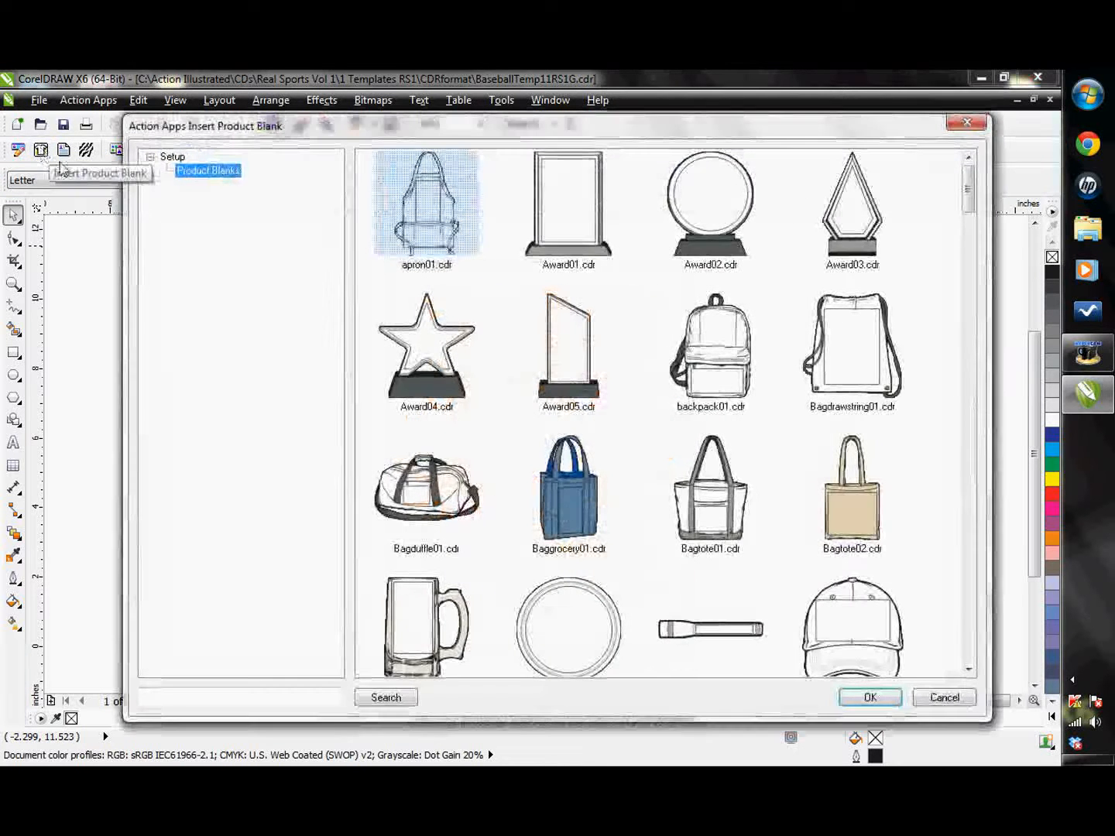
left_click_drag(968, 192, 966, 369)
left_click(426, 448)
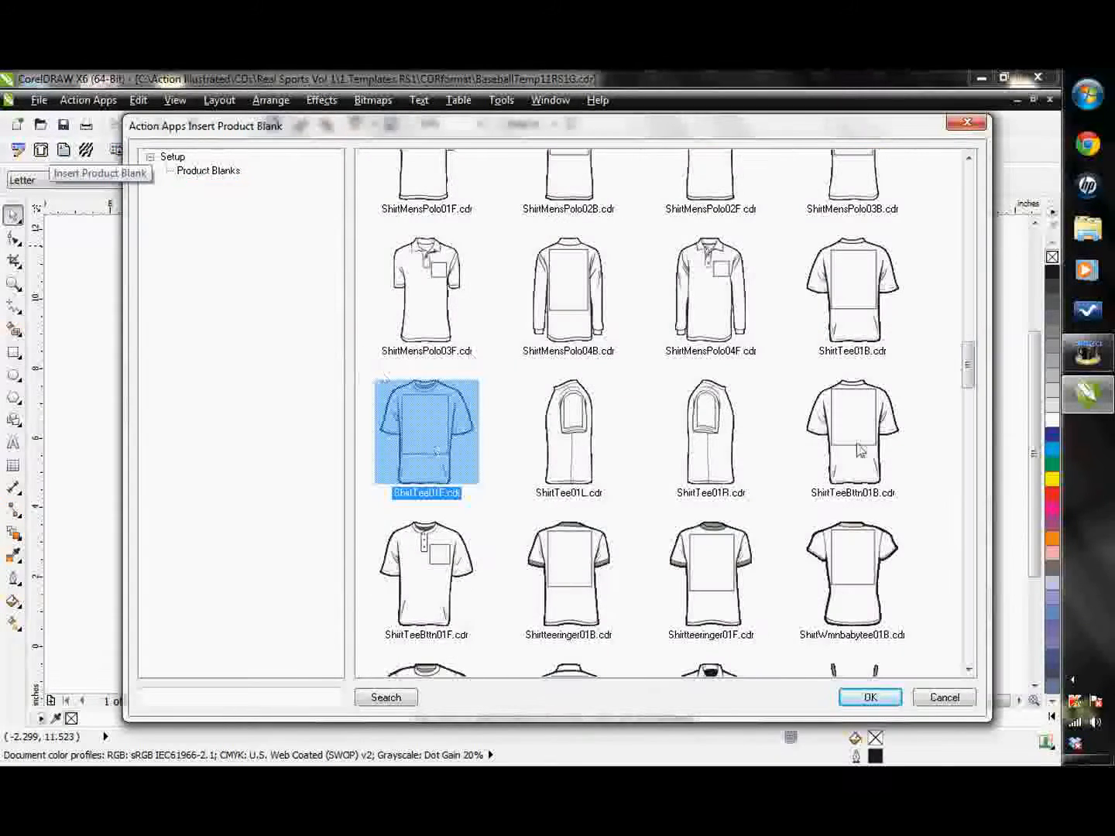
left_click(889, 699)
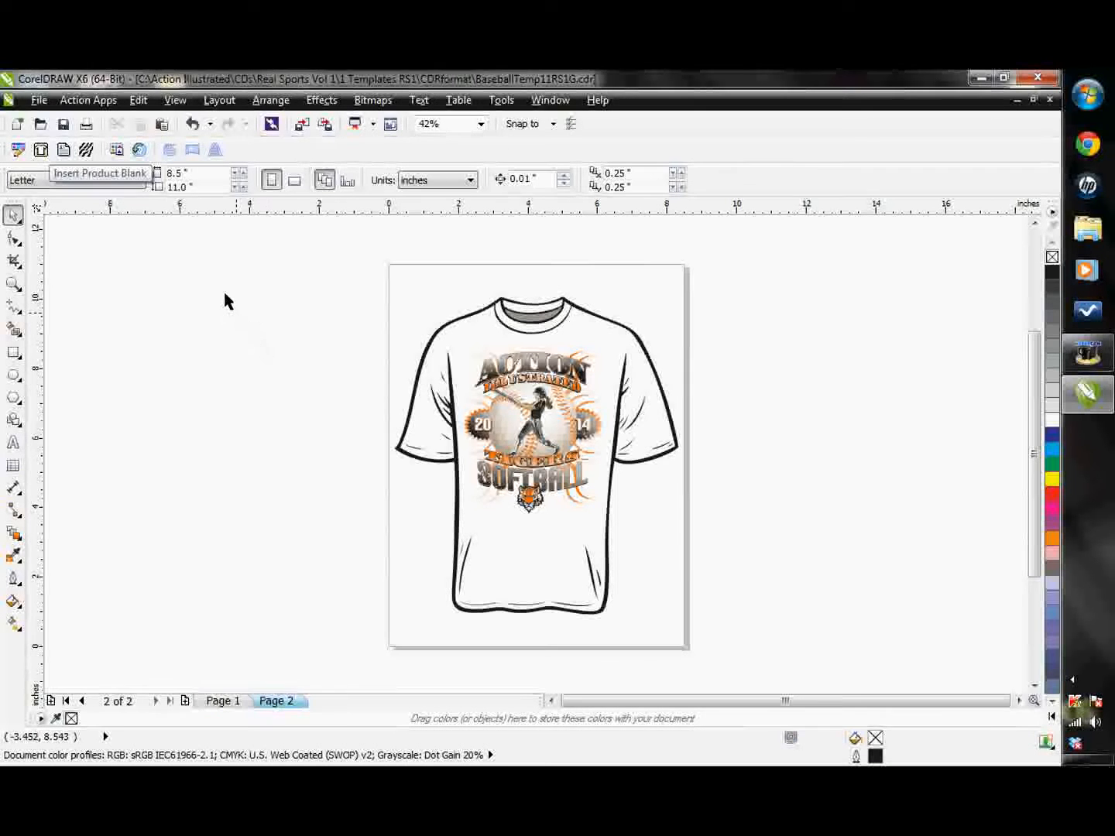
Insert the ActionOrderForm1.cdr order form for the shirt, and go back through Page 2 to Page 1.
left_click(63, 150)
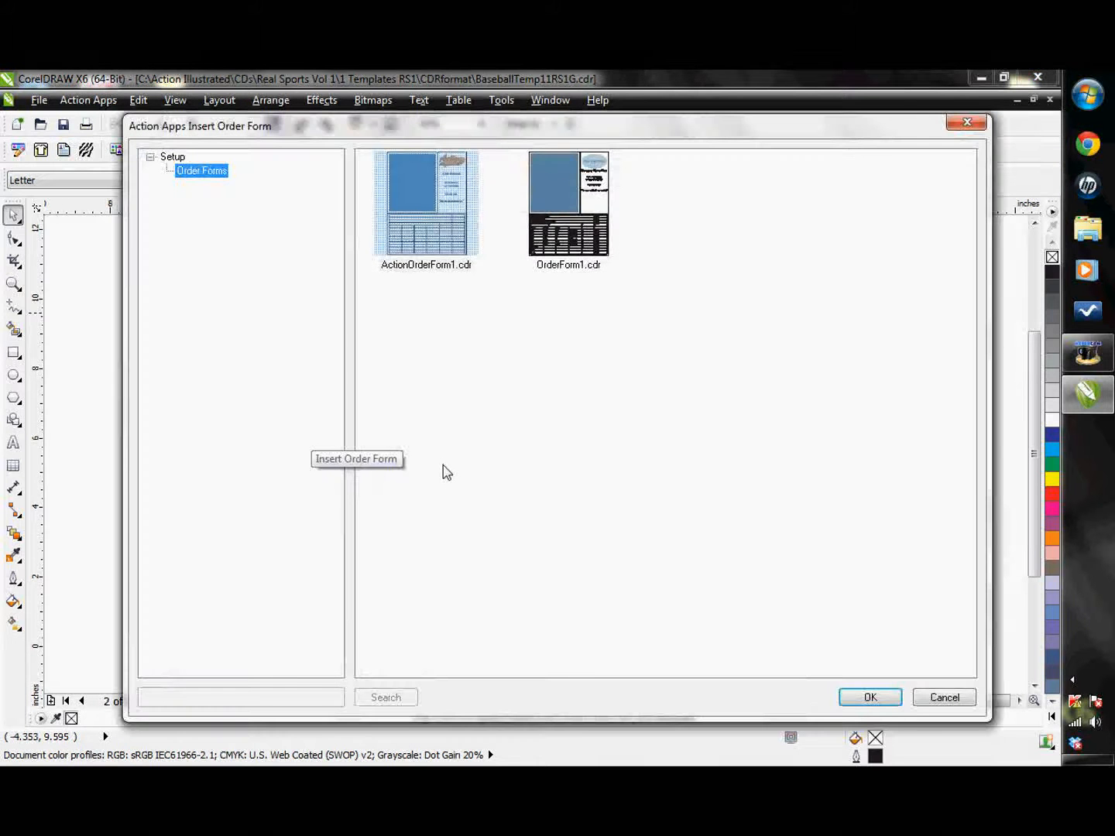
left_click(426, 205)
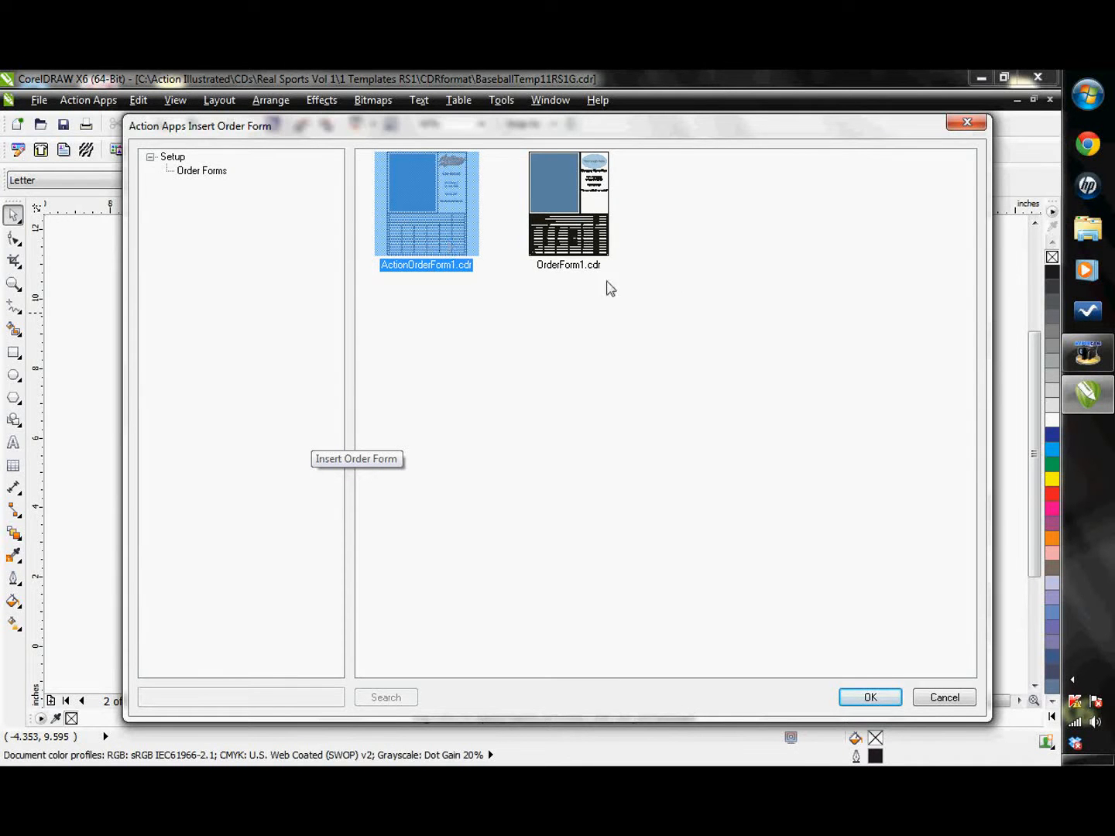
left_click(871, 697)
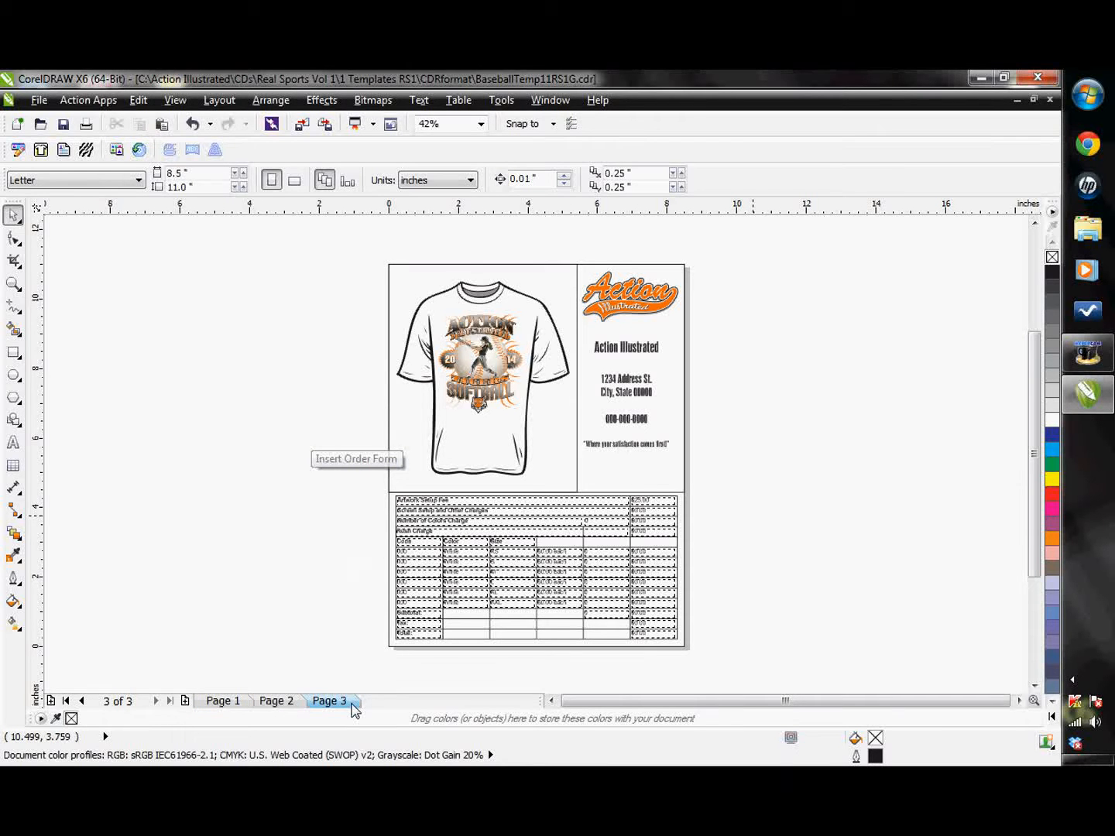
left_click(277, 702)
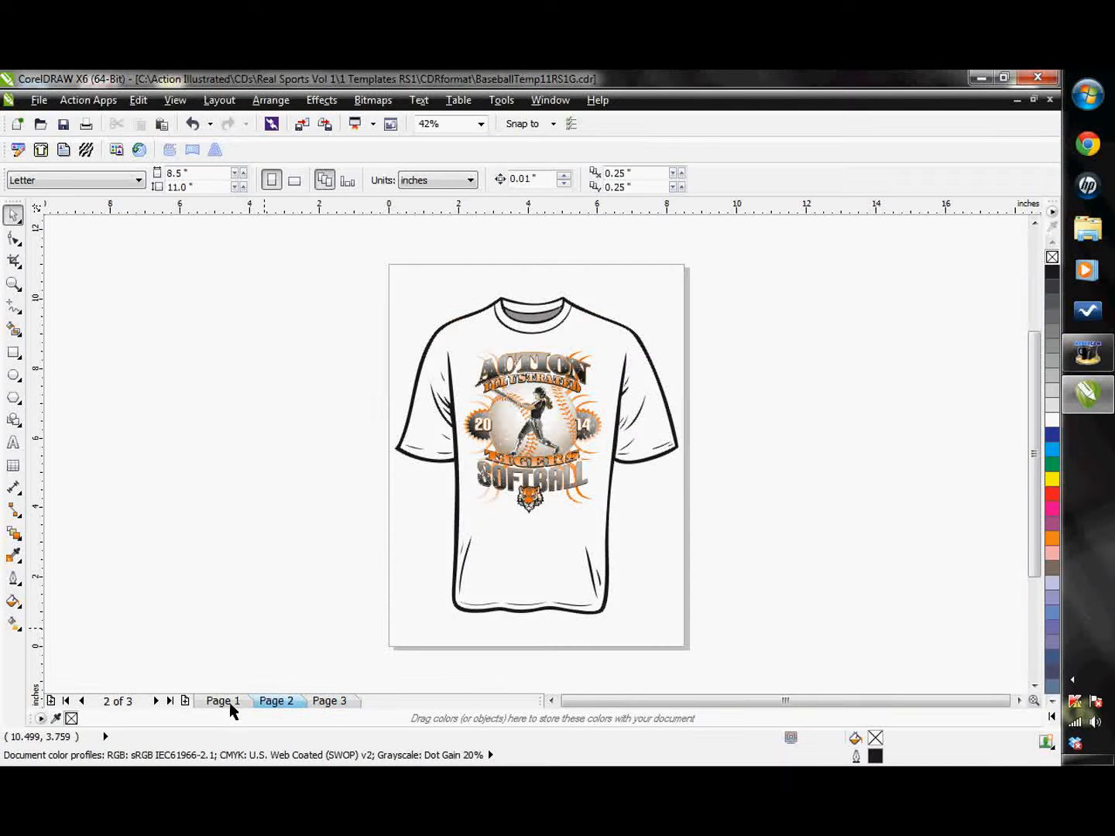
left_click(231, 705)
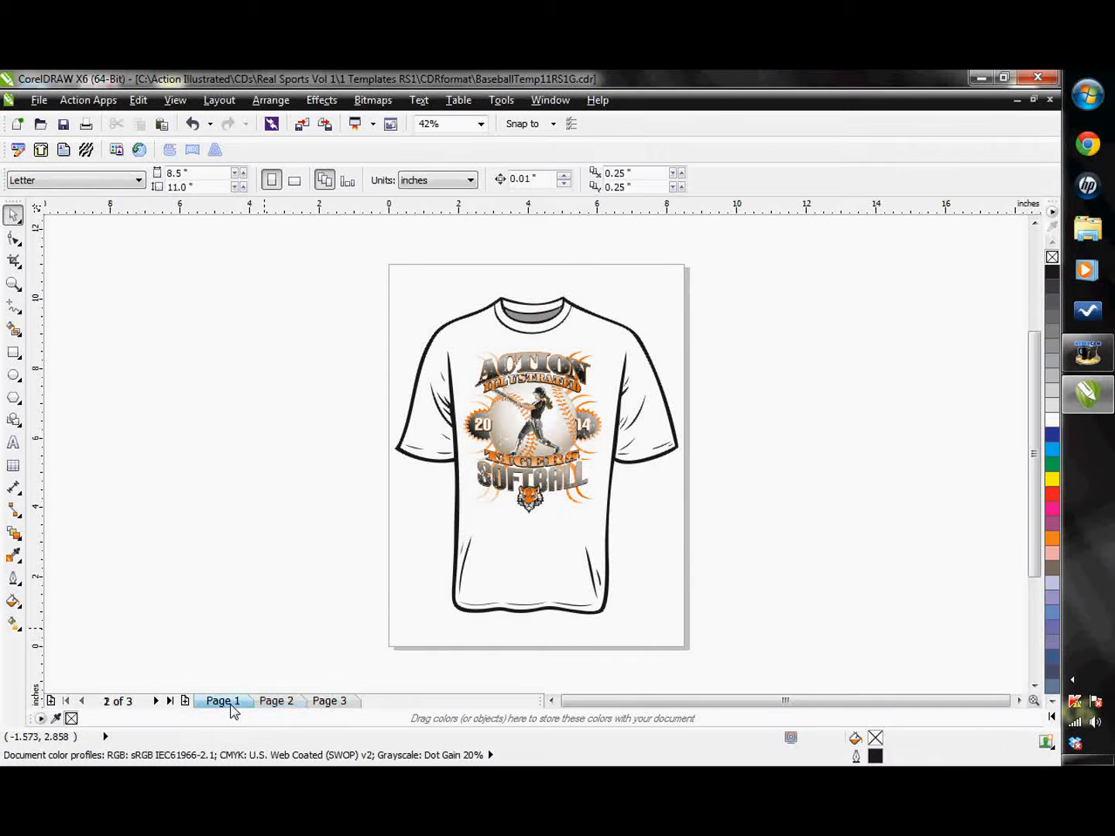